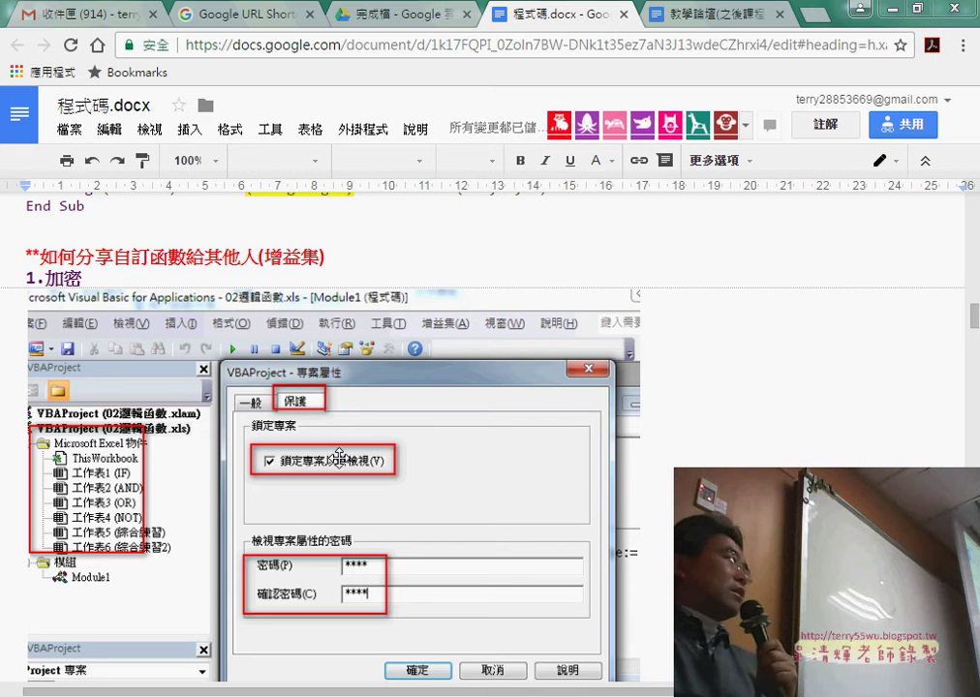
# - Switch to the Excel workbook, glance at its file information page, and return to the sheet
pyautogui.click(892, 7)
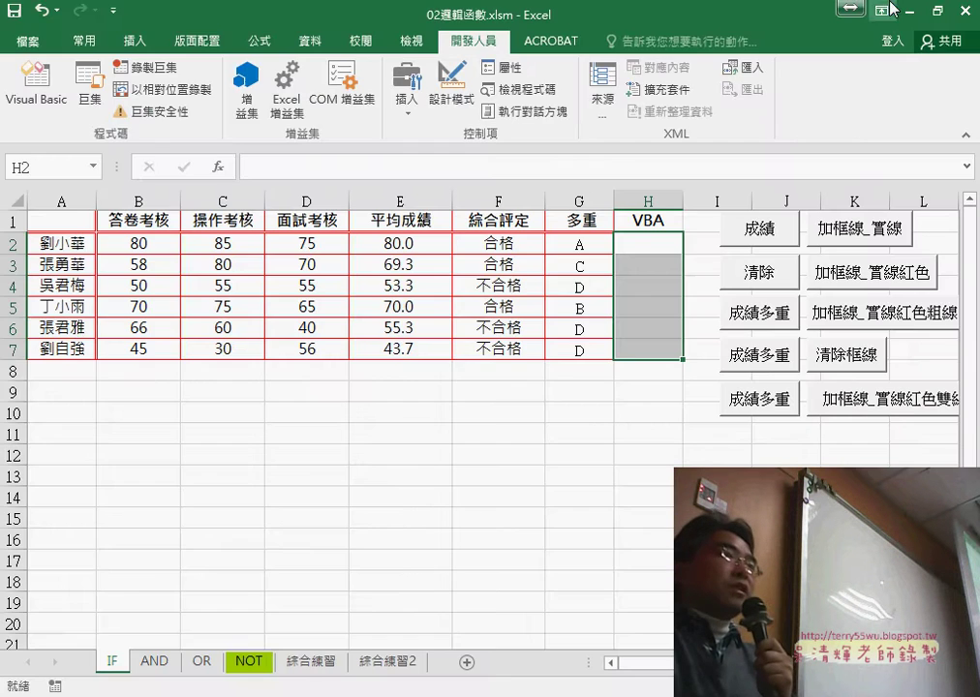
pyautogui.click(717, 428)
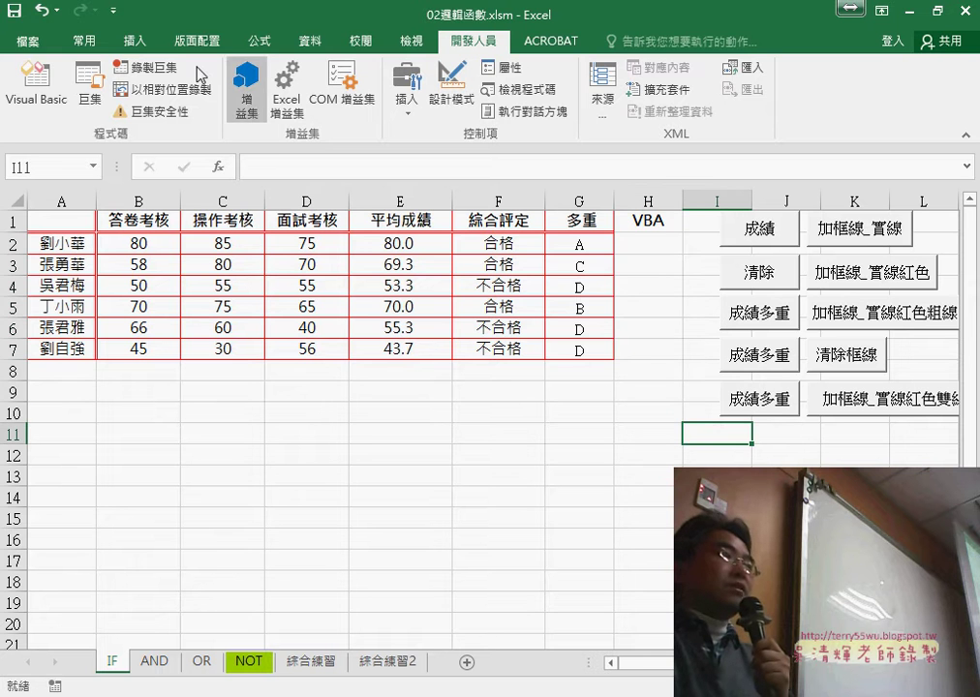
pyautogui.click(27, 41)
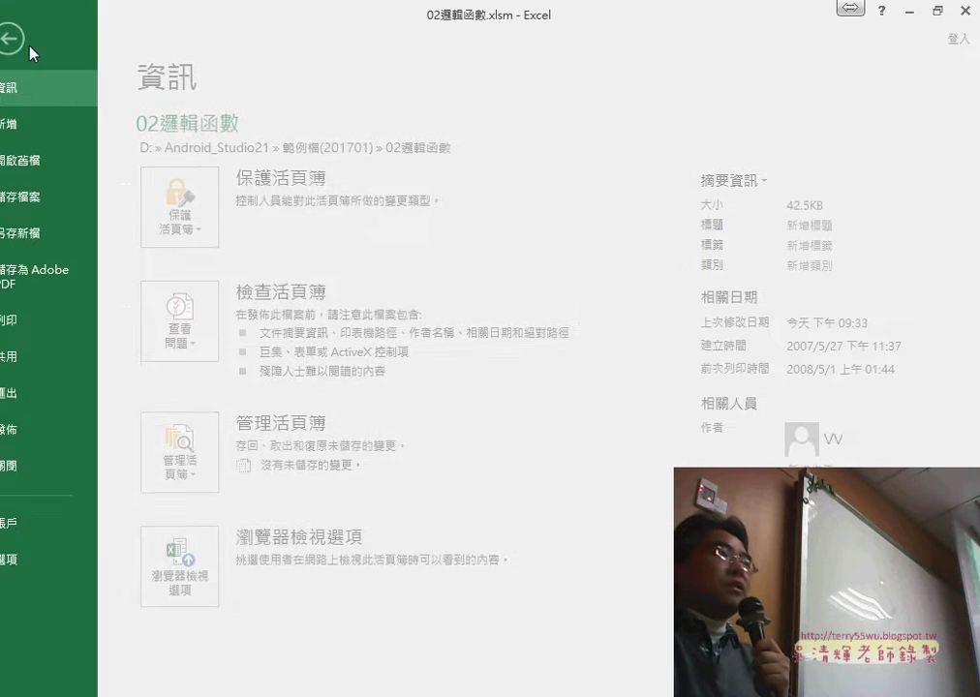
pyautogui.click(43, 54)
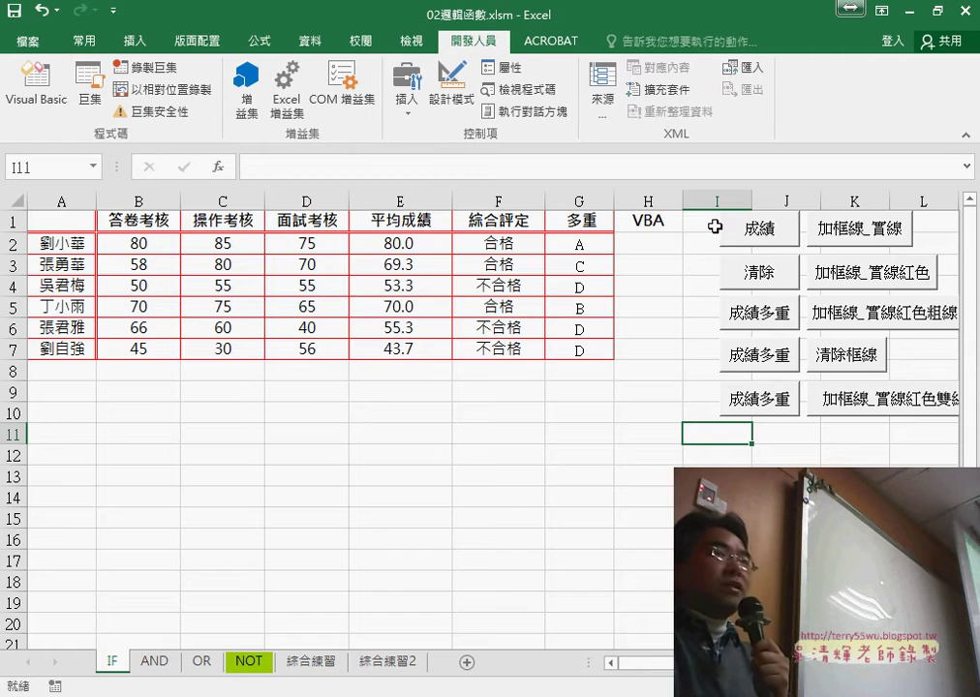
# - Run the macro buttons to fill pass/fail, clear, then fill column H with grades A, C, D, B, D, D
pyautogui.click(753, 228)
pyautogui.click(759, 272)
pyautogui.click(768, 318)
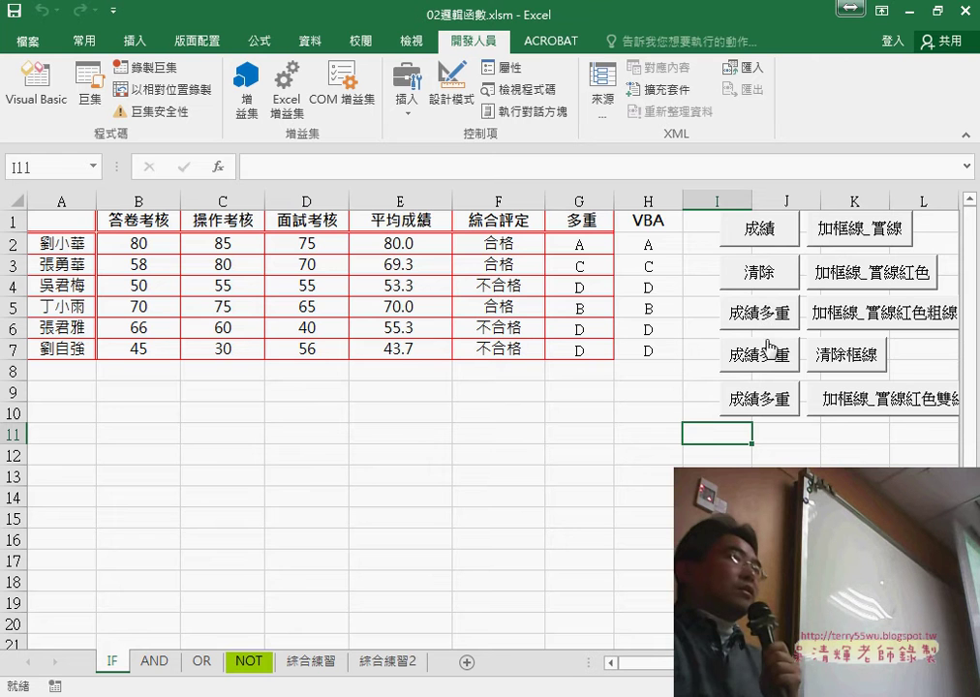
# - In the VBA editor, confirm VBAProject asks for a password, cancel the prompt, and close the editor
pyautogui.click(36, 82)
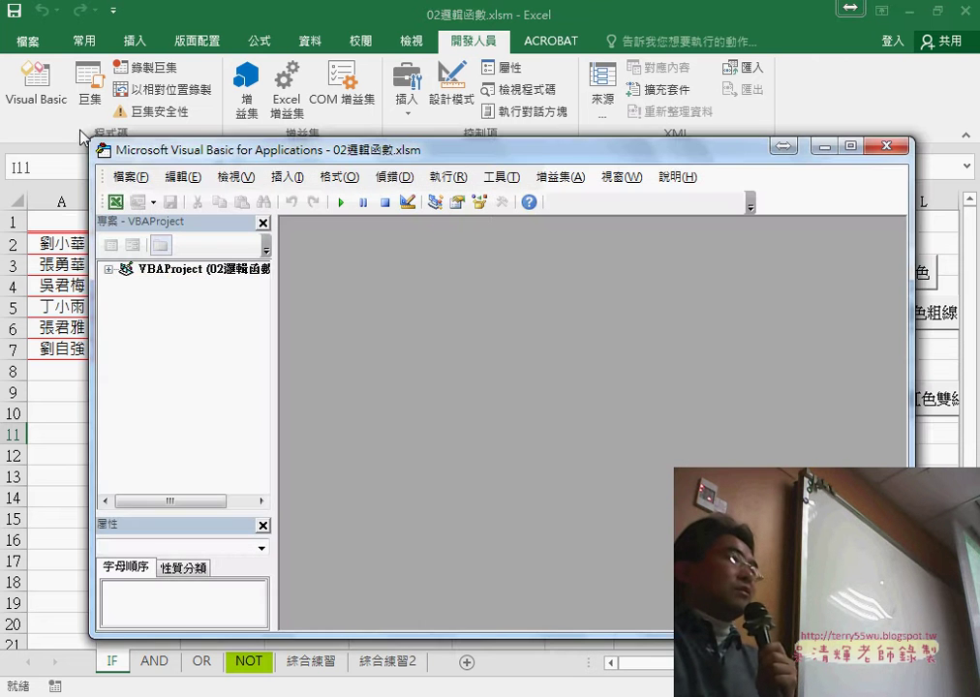
pyautogui.click(163, 272)
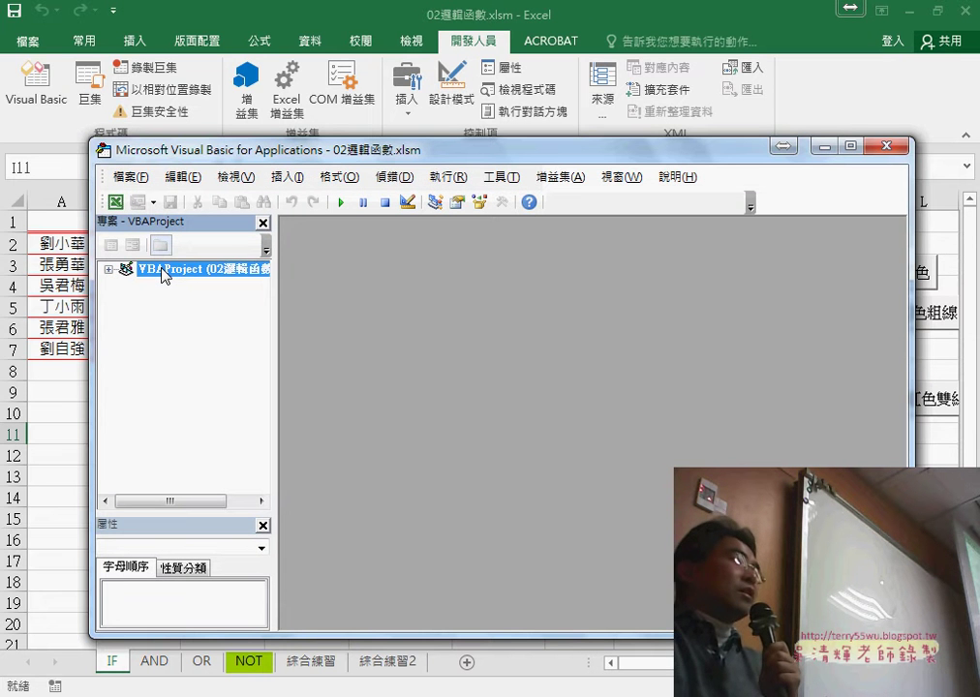
pyautogui.click(109, 271)
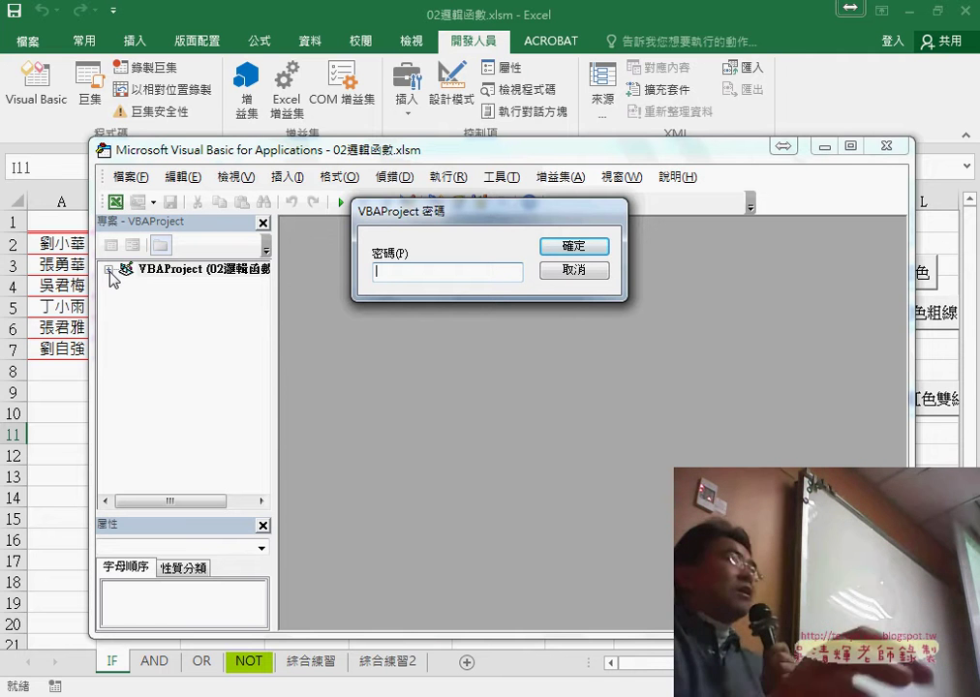
pyautogui.click(588, 271)
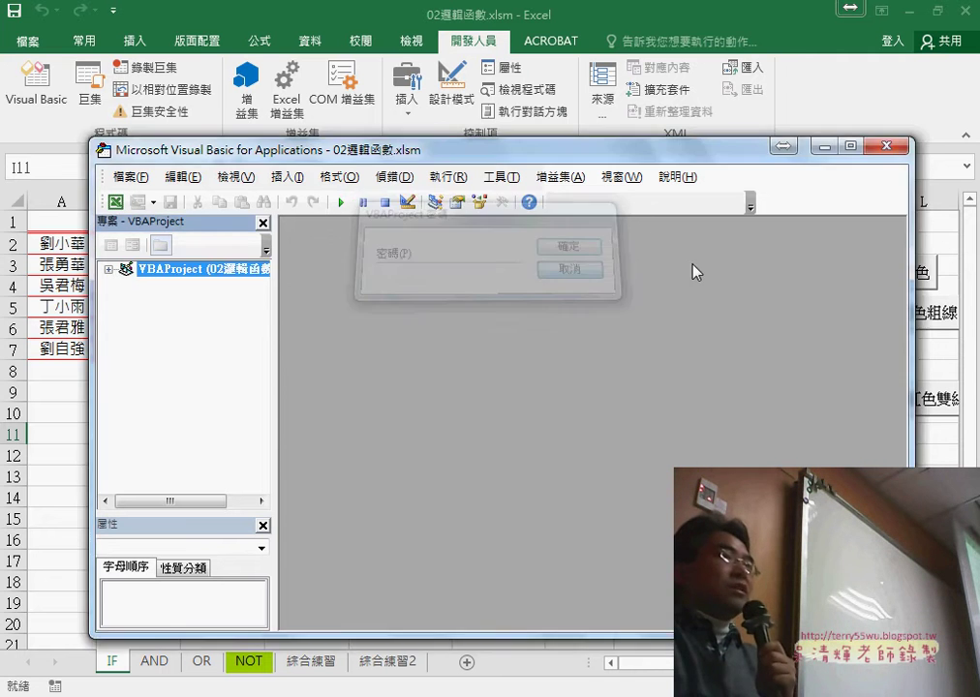
pyautogui.click(885, 145)
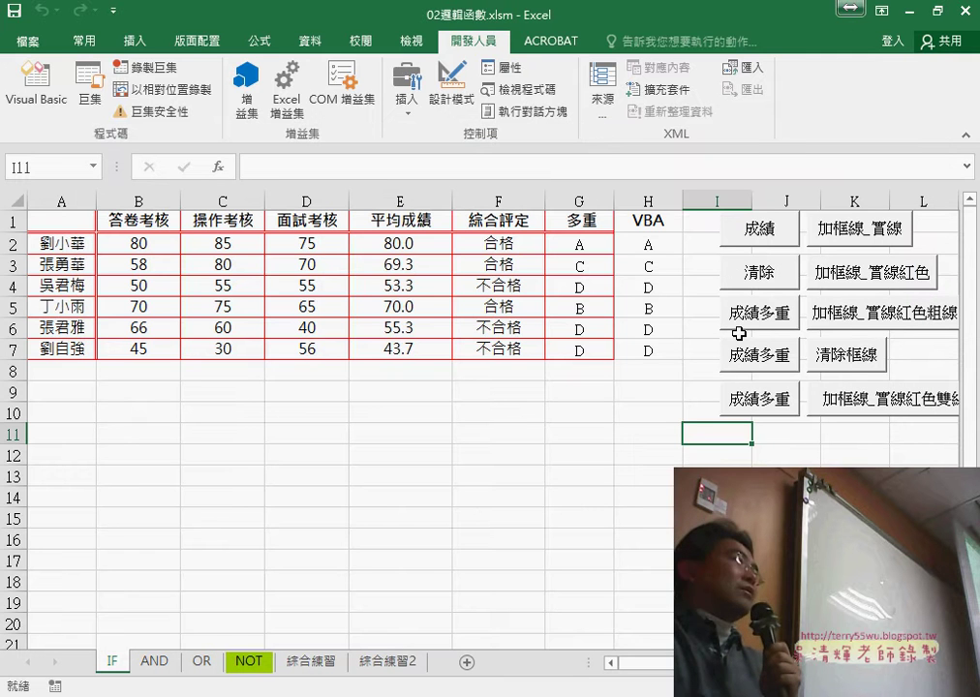
# - Enter the user-defined 成績函數多重(E2) in H2 and fill it down to H7
pyautogui.click(648, 244)
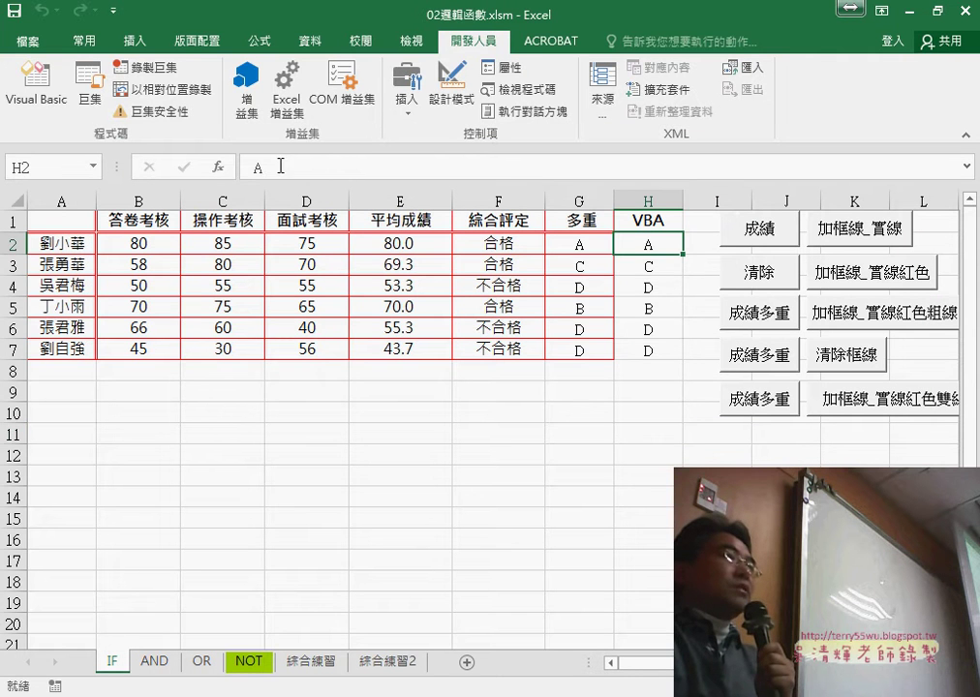
pyautogui.click(220, 168)
pyautogui.click(455, 349)
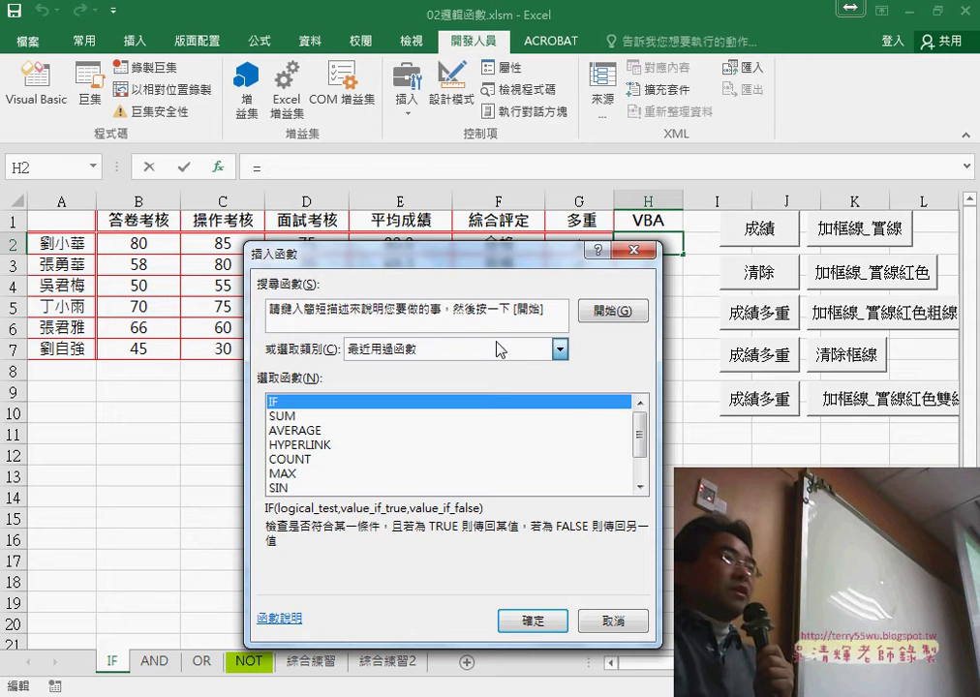
pyautogui.click(377, 525)
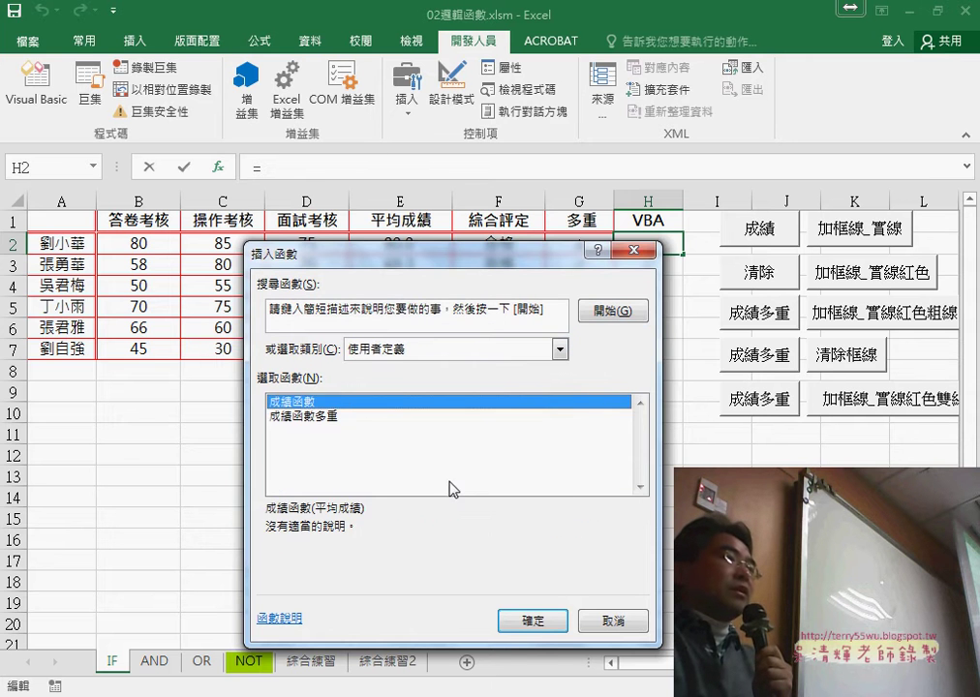
pyautogui.doubleClick(346, 418)
pyautogui.click(414, 243)
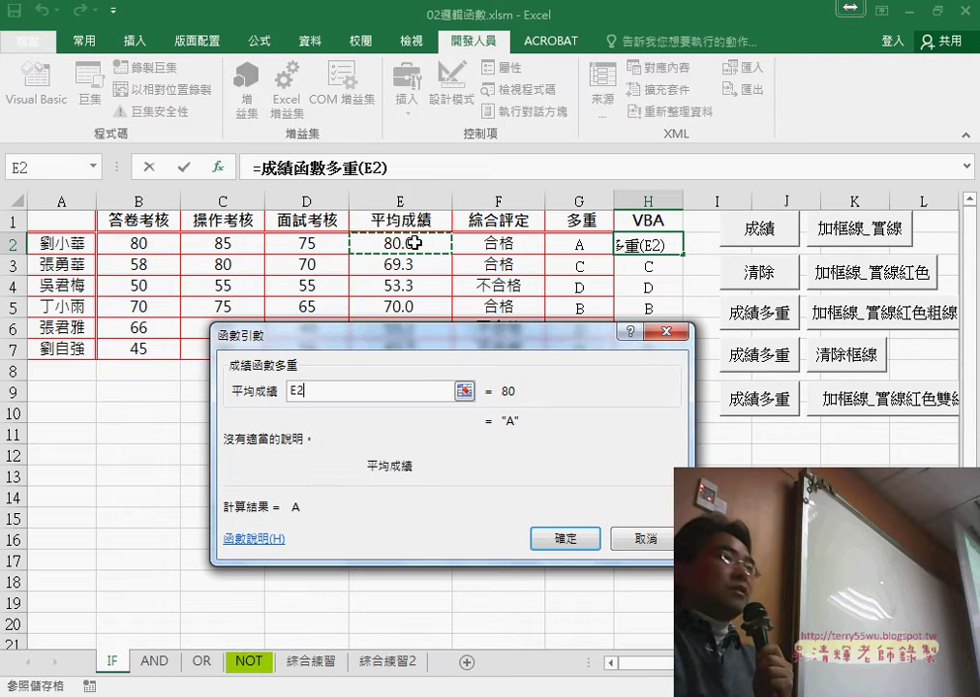
pyautogui.click(572, 540)
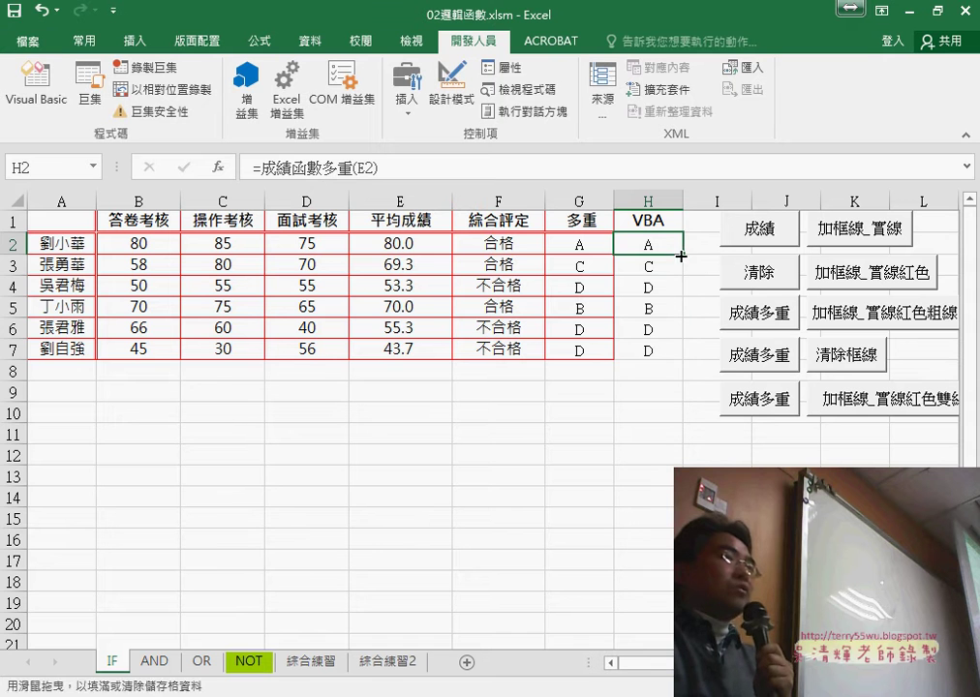
pyautogui.moveTo(683, 255); pyautogui.dragTo(675, 358)
pyautogui.click(659, 419)
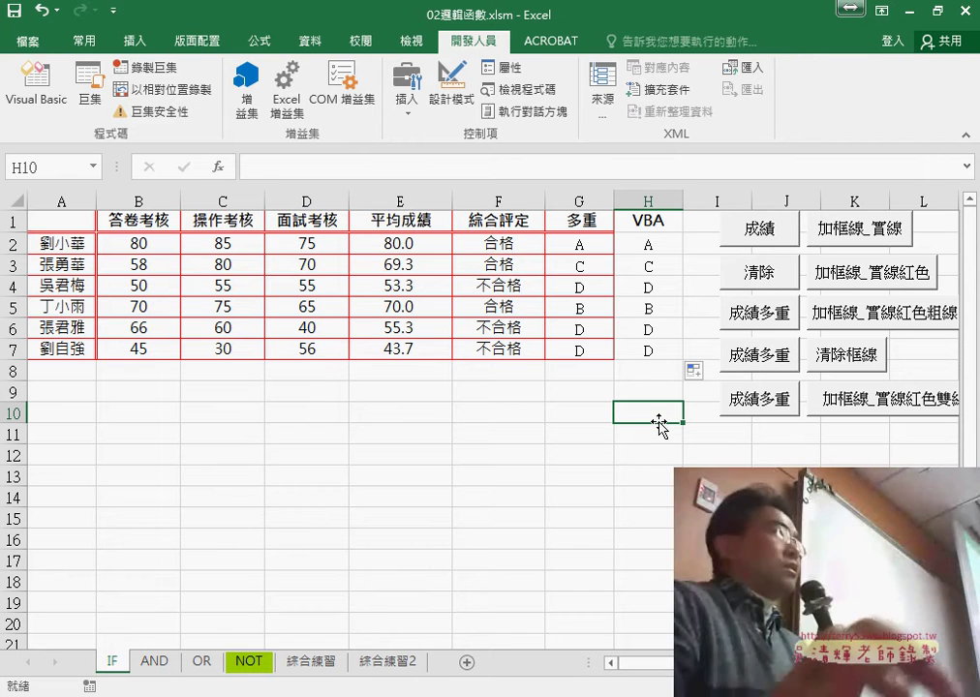
pyautogui.click(217, 167)
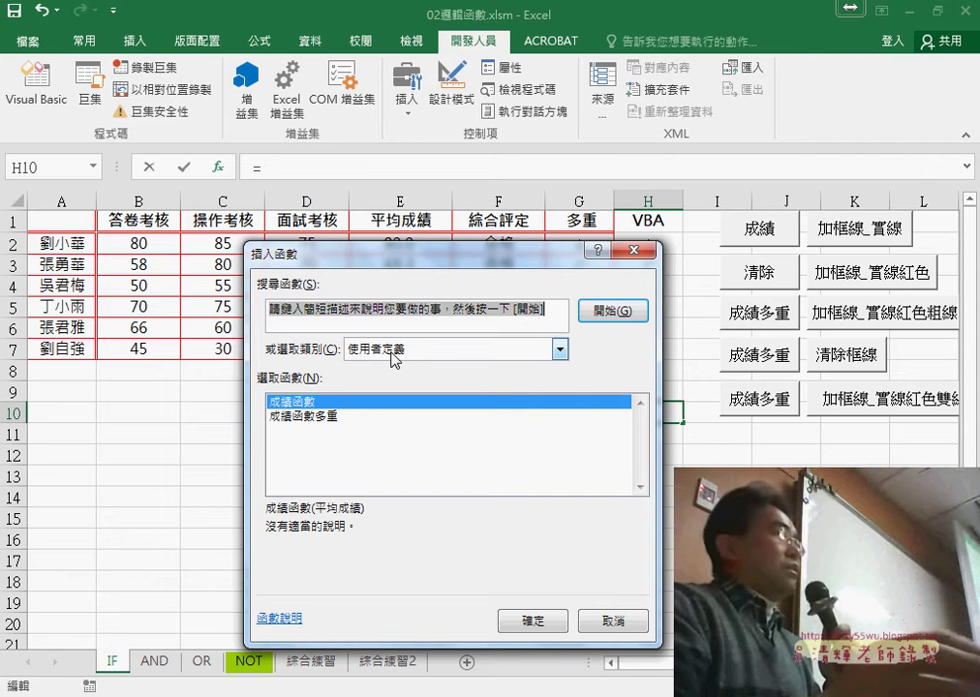
pyautogui.press('Escape')
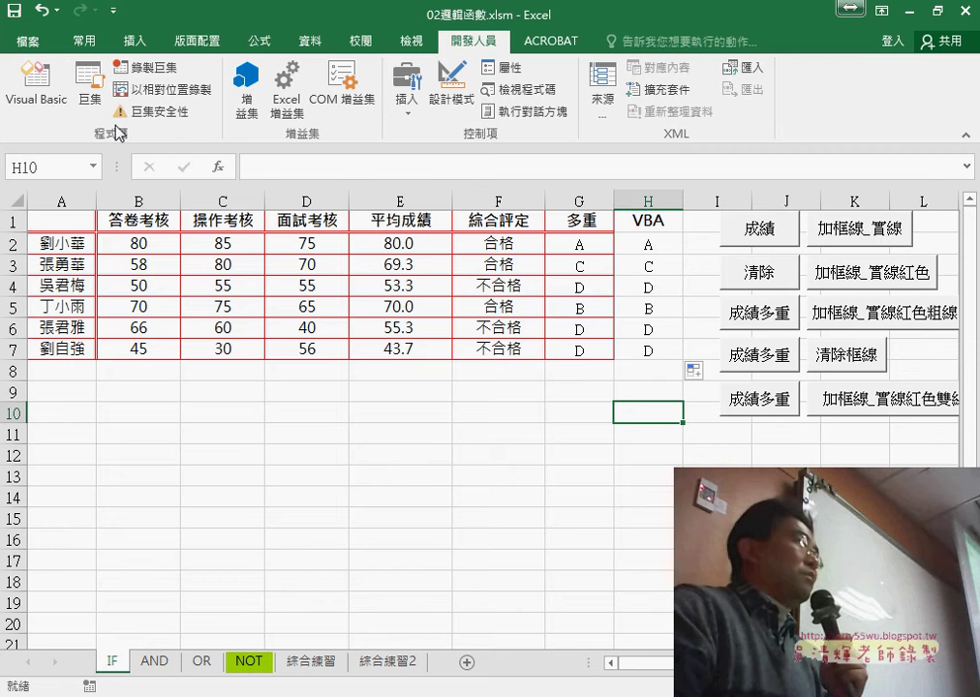
pyautogui.click(35, 82)
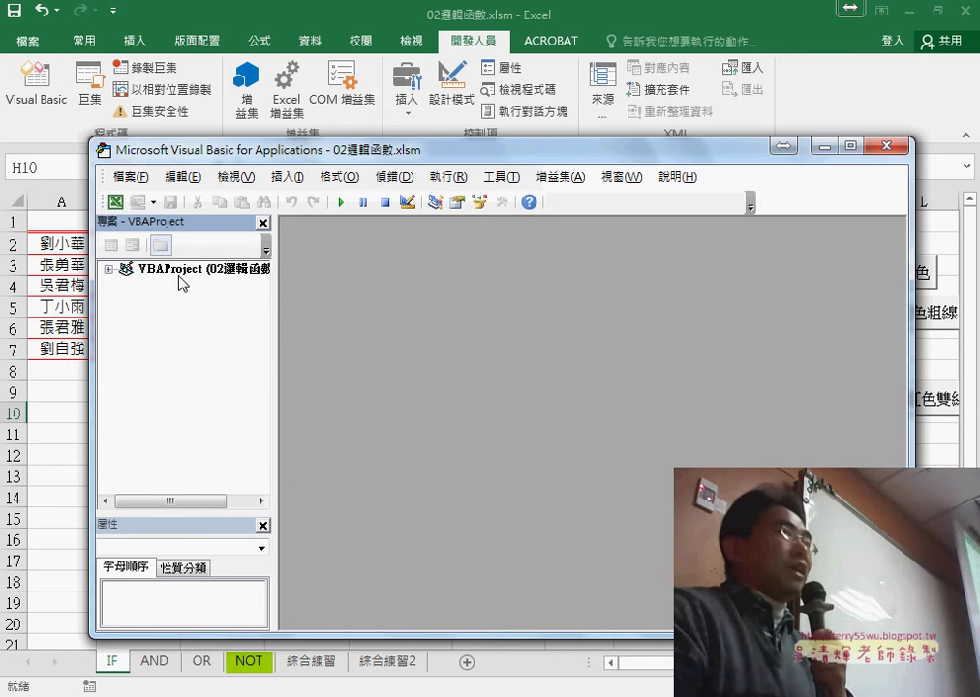
pyautogui.click(886, 146)
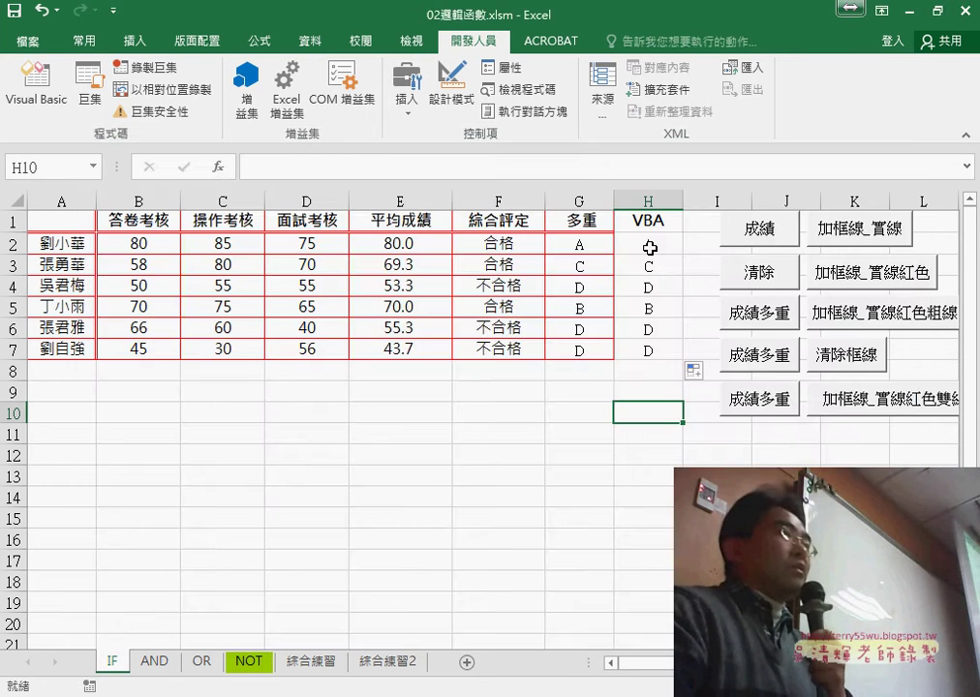
# - Check the formula in H2, then close 02邏輯函數.xlsm, saving the changes
pyautogui.click(650, 246)
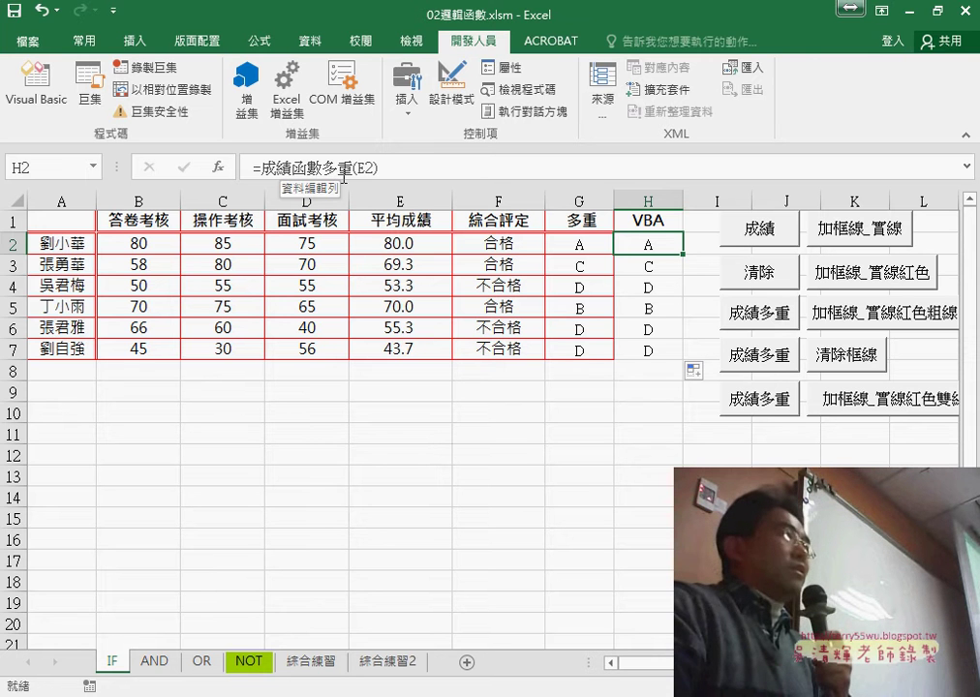
pyautogui.click(967, 14)
pyautogui.click(391, 388)
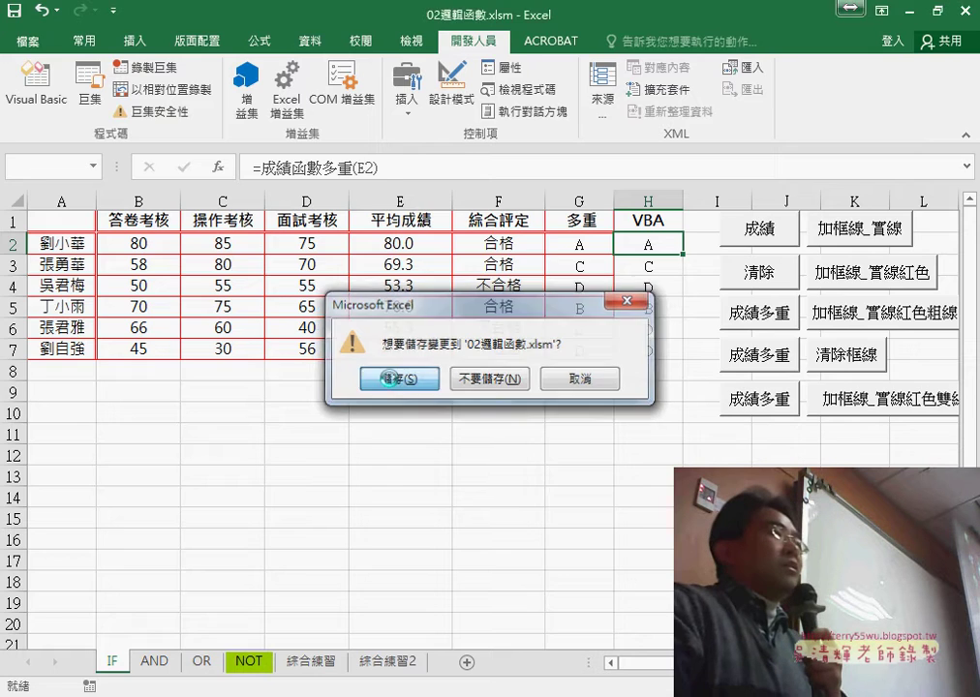
# - Minimize the window, then restore the 02邏輯函數 folder window from the taskbar
pyautogui.click(782, 83)
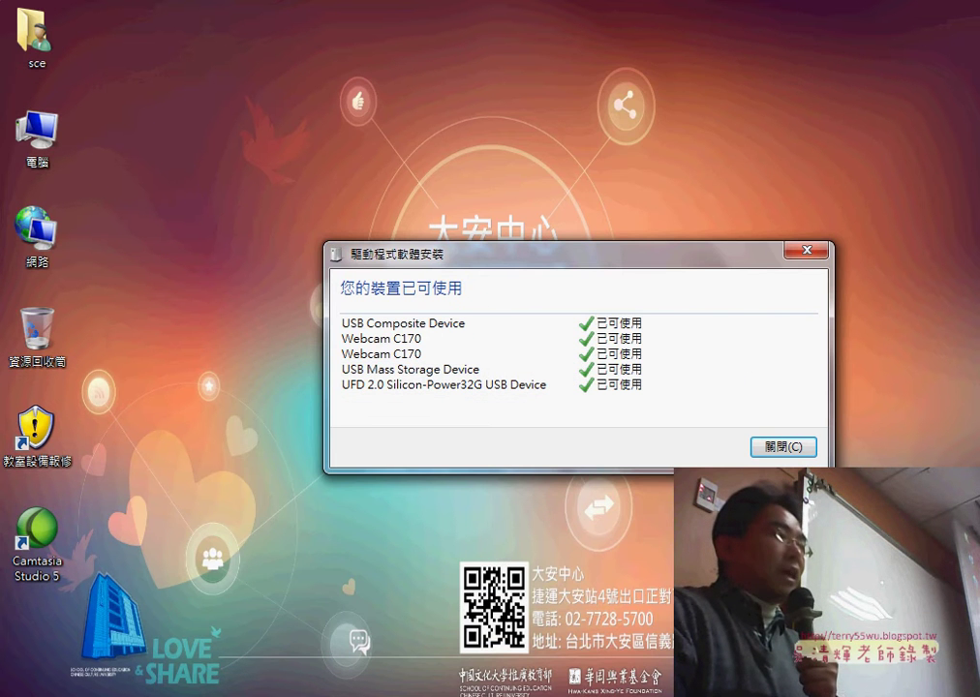
pyautogui.click(531, 622)
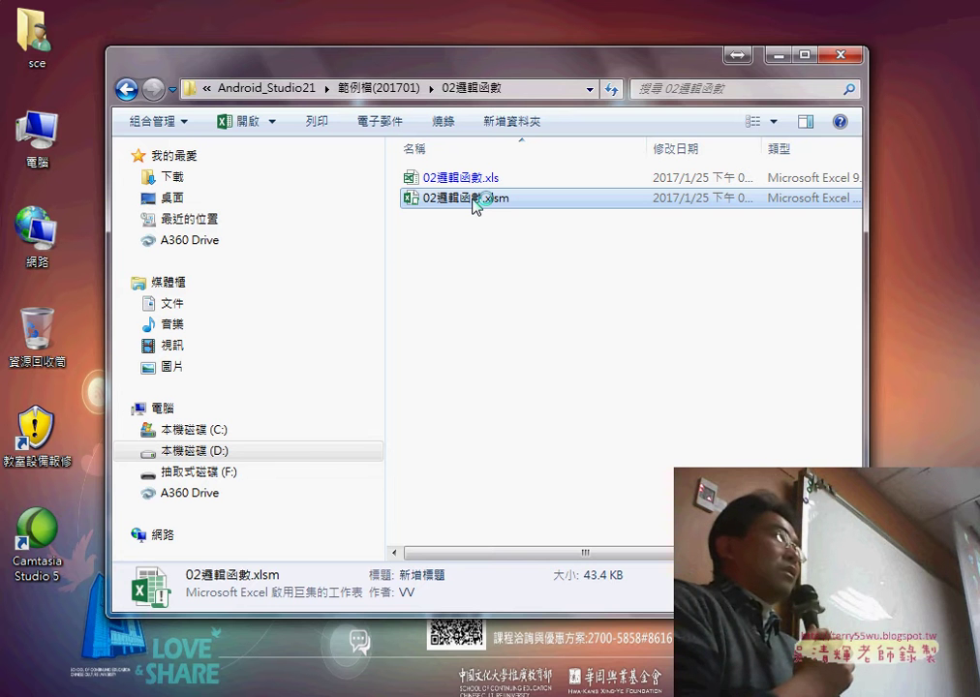
# - Double-click 02邏輯函數.xlsm in File Explorer to open it in Excel
pyautogui.doubleClick(472, 199)
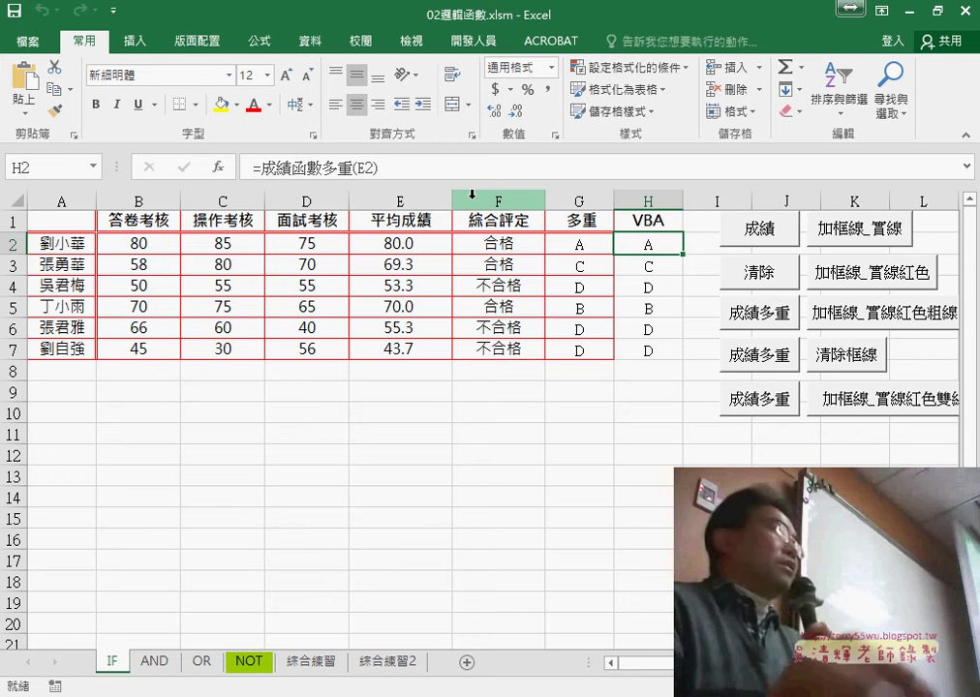
# - Open the Save As dialog and mark the Excel 增益集 (*.xlam) entry in the file type list
pyautogui.click(27, 41)
pyautogui.click(70, 238)
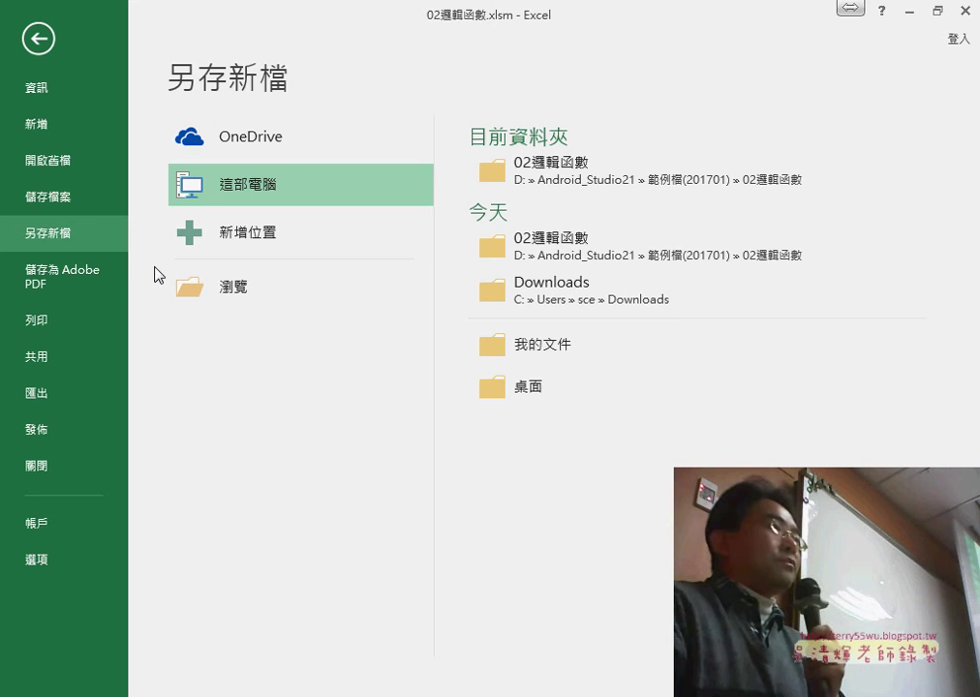
pyautogui.click(222, 290)
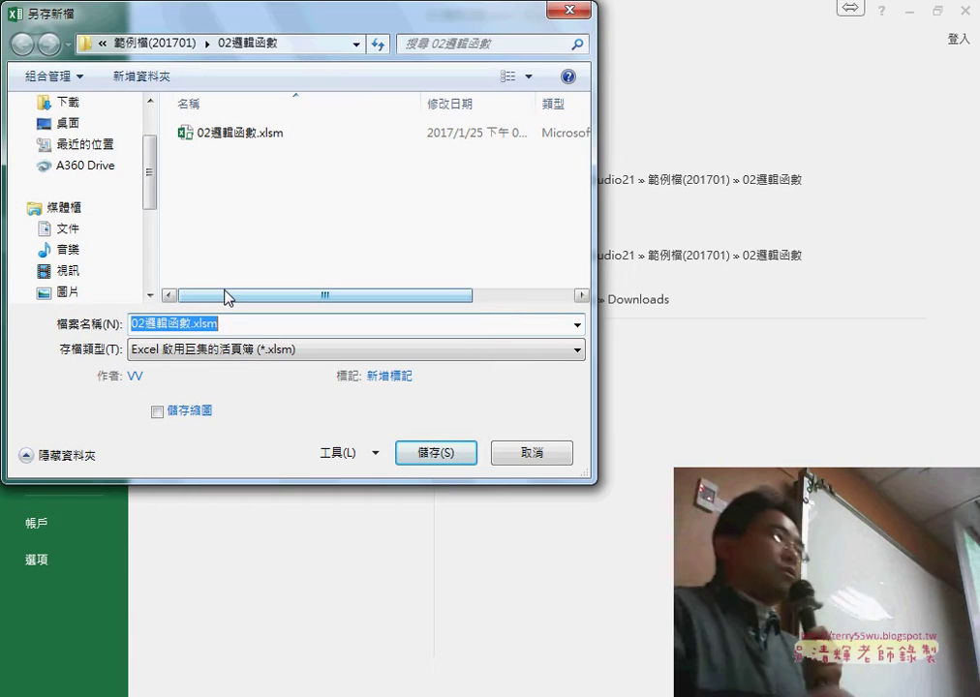
pyautogui.click(232, 349)
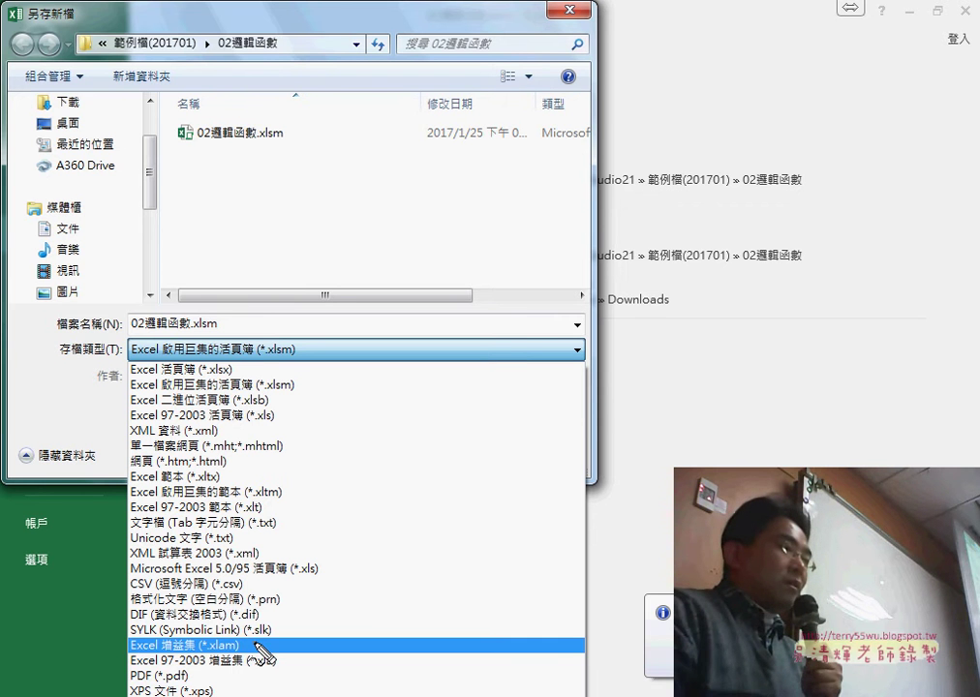
pyautogui.moveTo(244, 663)
pyautogui.mouseDown()
pyautogui.moveTo(169, 656)
pyautogui.moveTo(244, 641)
pyautogui.mouseUp()
pyautogui.moveTo(318, 604); pyautogui.dragTo(248, 647)
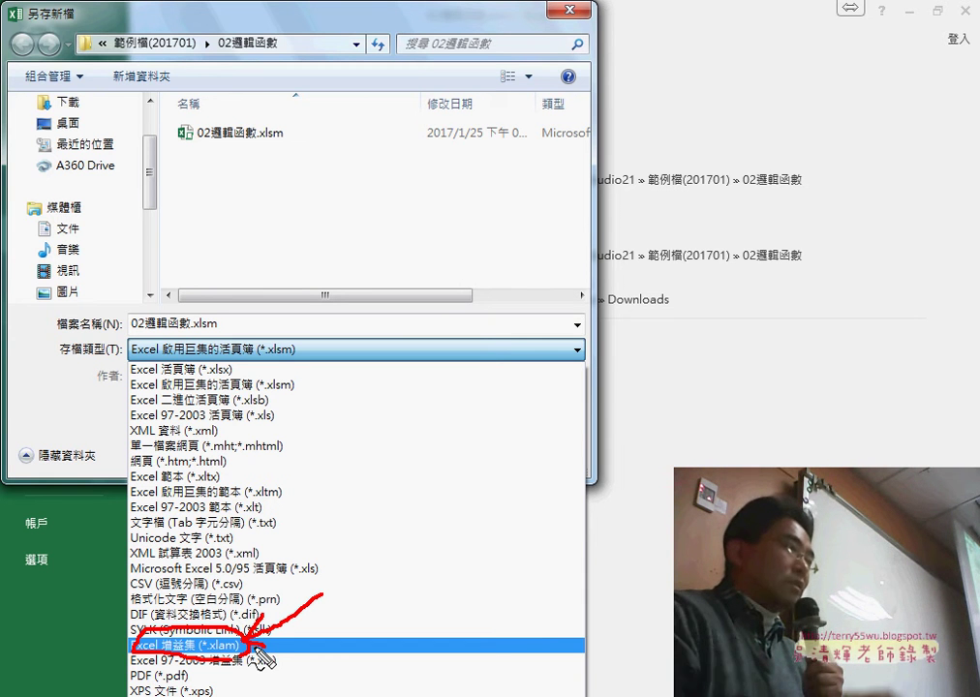
# - Dismiss the input-method tip and set Save as type to Excel 增益集 (*.xlam)
pyautogui.press('`')
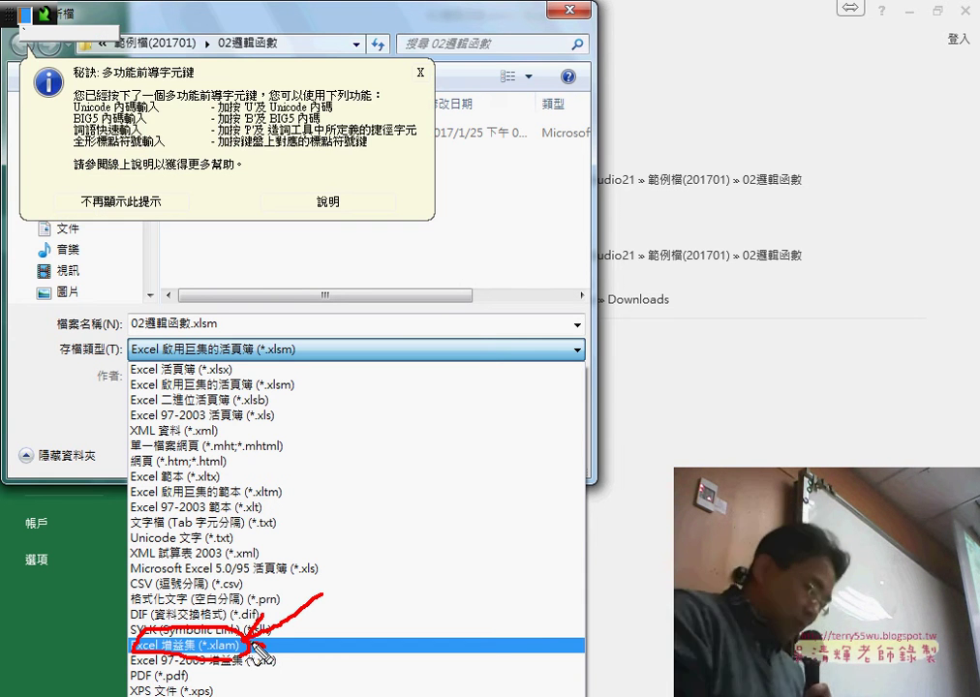
pyautogui.press('Escape')
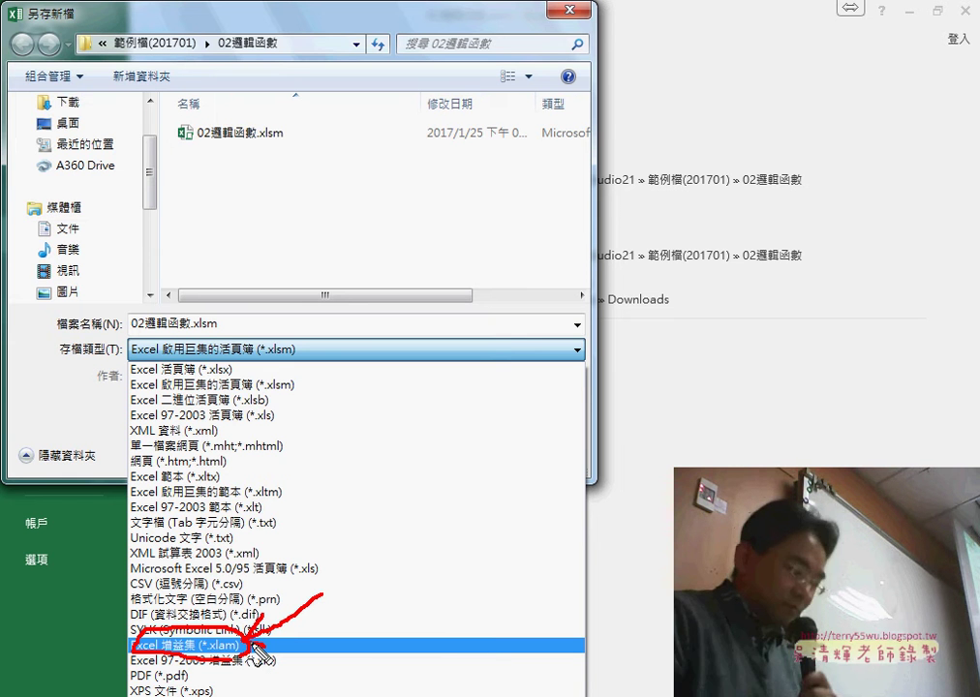
pyautogui.press('Escape')
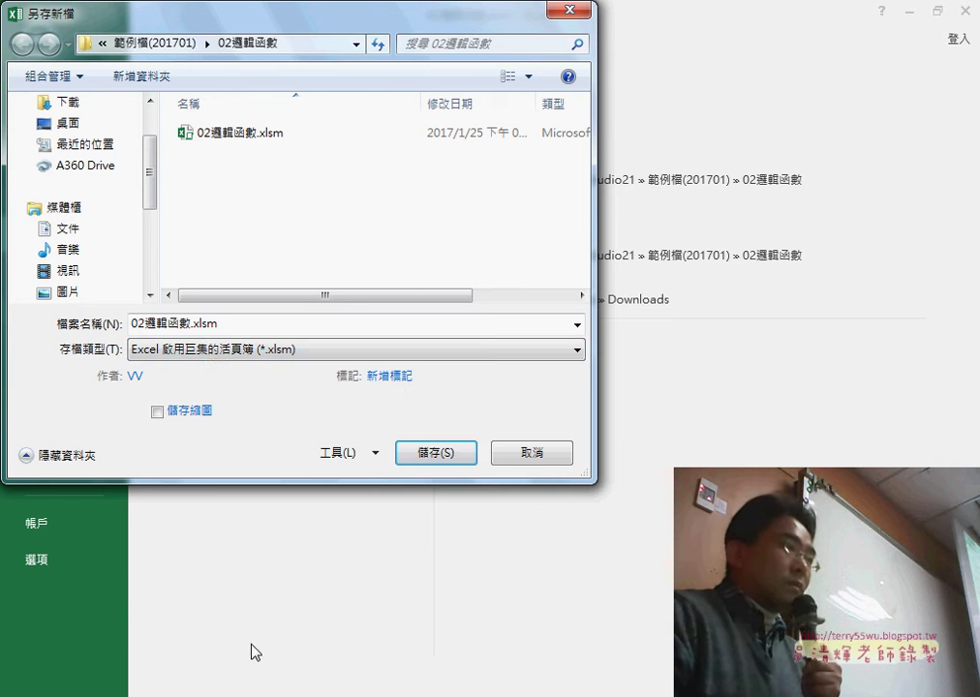
pyautogui.click(207, 351)
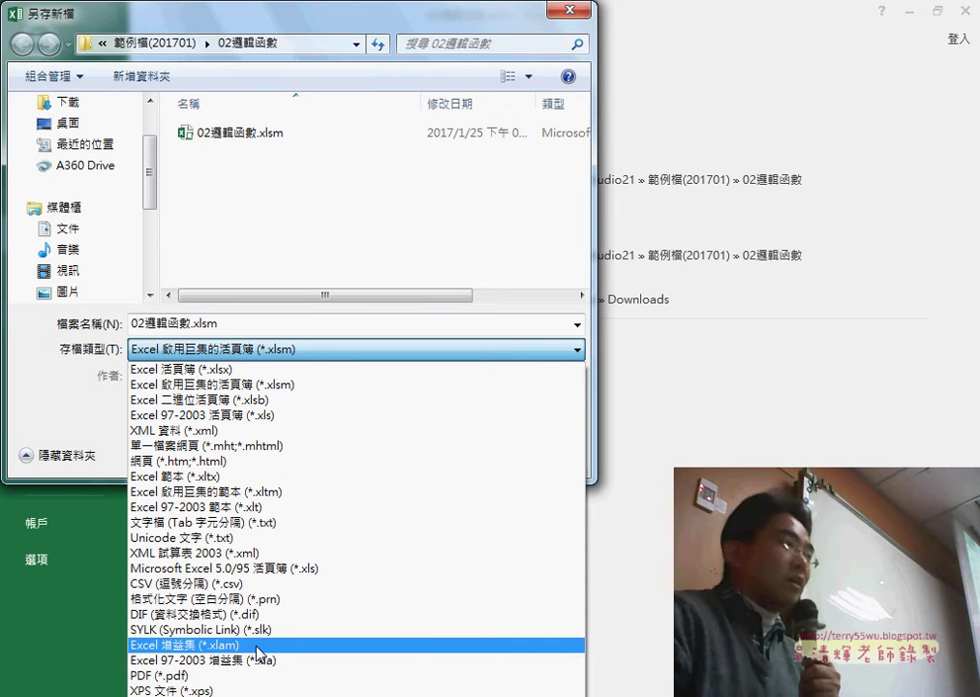
pyautogui.click(259, 645)
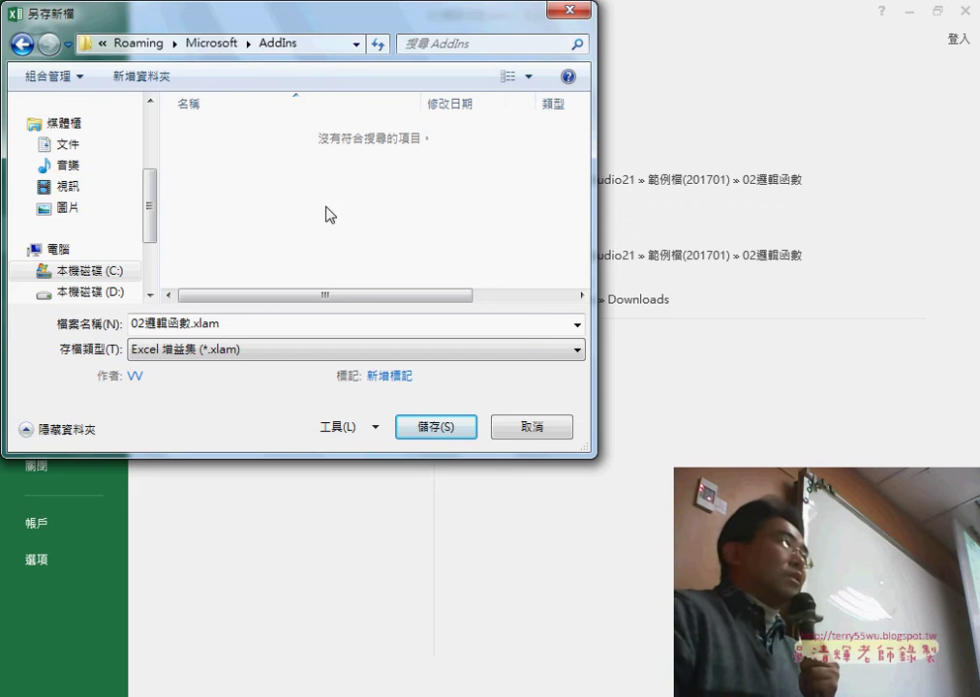
# - Inspect the AddIns folder path in the address bar, then save 02邏輯函數.xlam there
pyautogui.rightClick(229, 41)
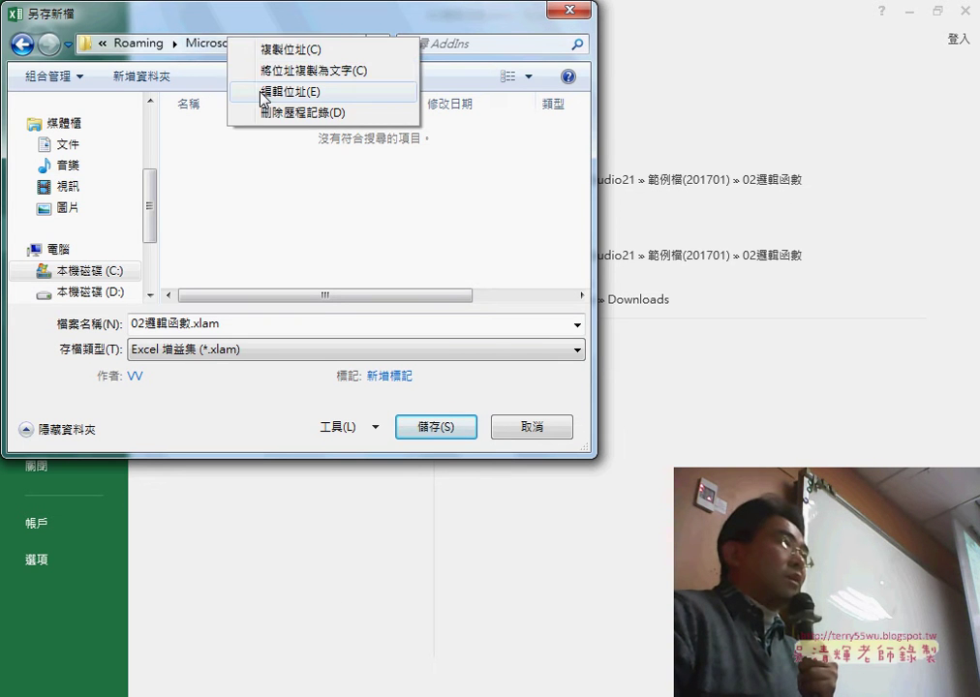
pyautogui.click(263, 97)
pyautogui.click(337, 44)
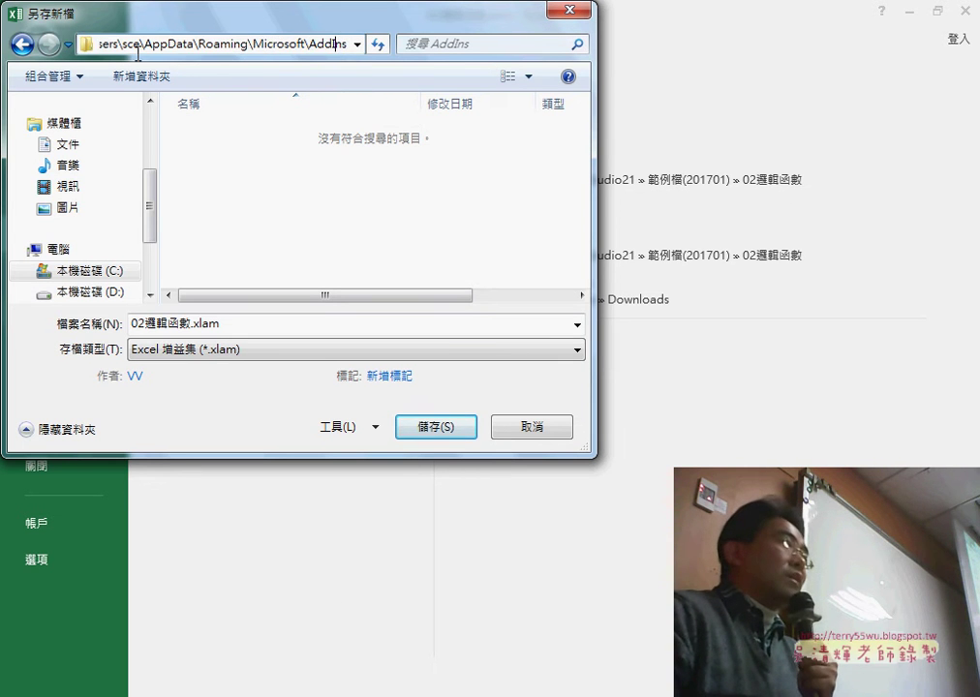
pyautogui.moveTo(138, 49); pyautogui.dragTo(47, 43)
pyautogui.moveTo(229, 44); pyautogui.dragTo(384, 43)
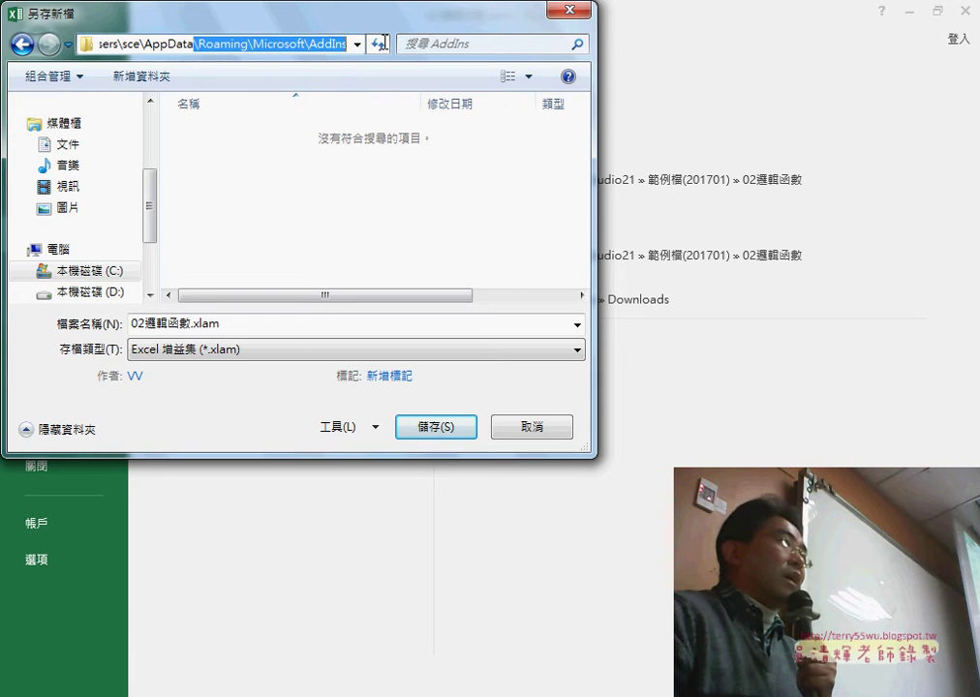
pyautogui.click(317, 43)
pyautogui.moveTo(317, 43); pyautogui.dragTo(346, 44)
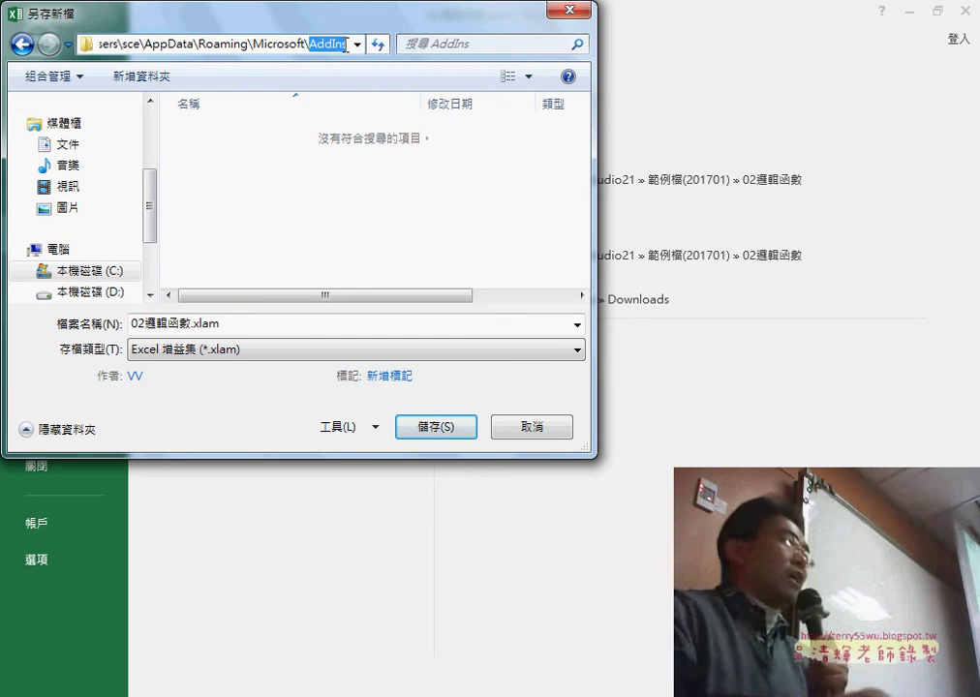
pyautogui.click(435, 427)
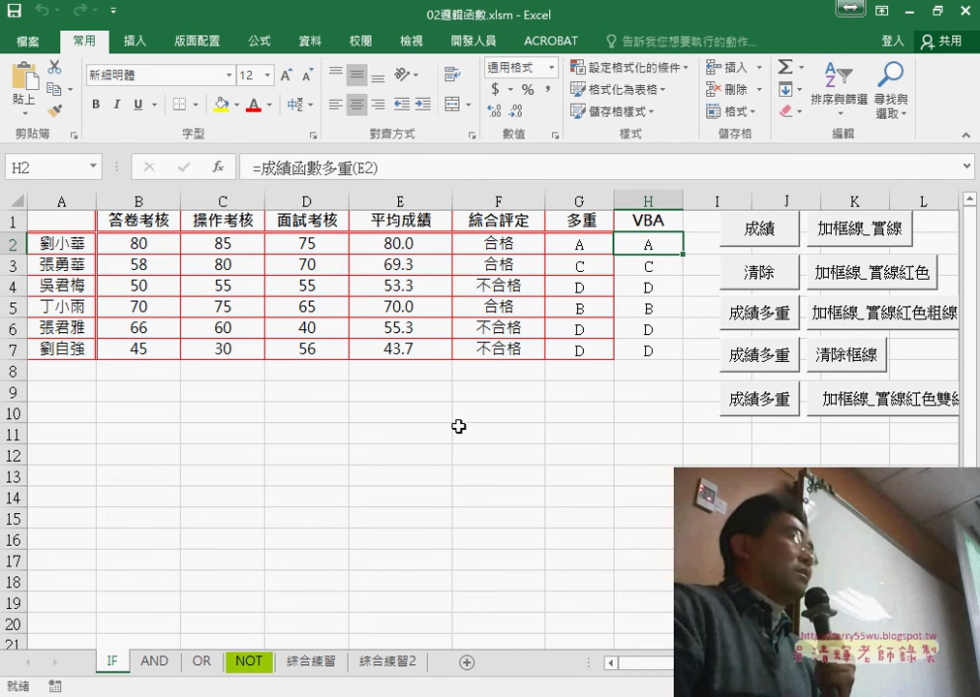
# - Through Excel Options > 增益集, tick 02邏輯函數 in the Add-ins list and confirm
pyautogui.click(114, 12)
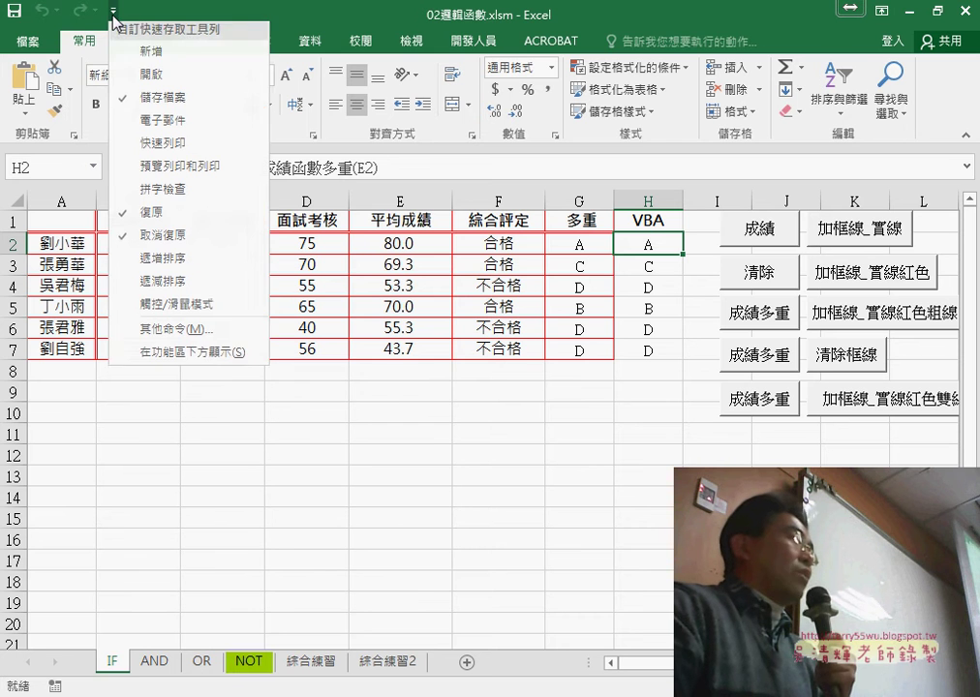
pyautogui.click(166, 333)
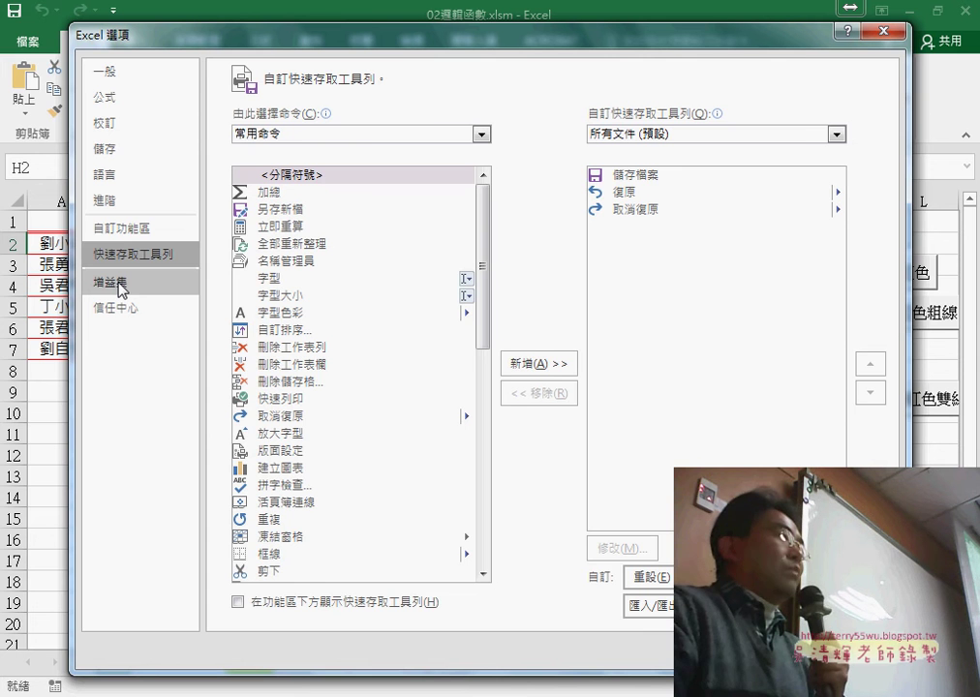
pyautogui.click(163, 284)
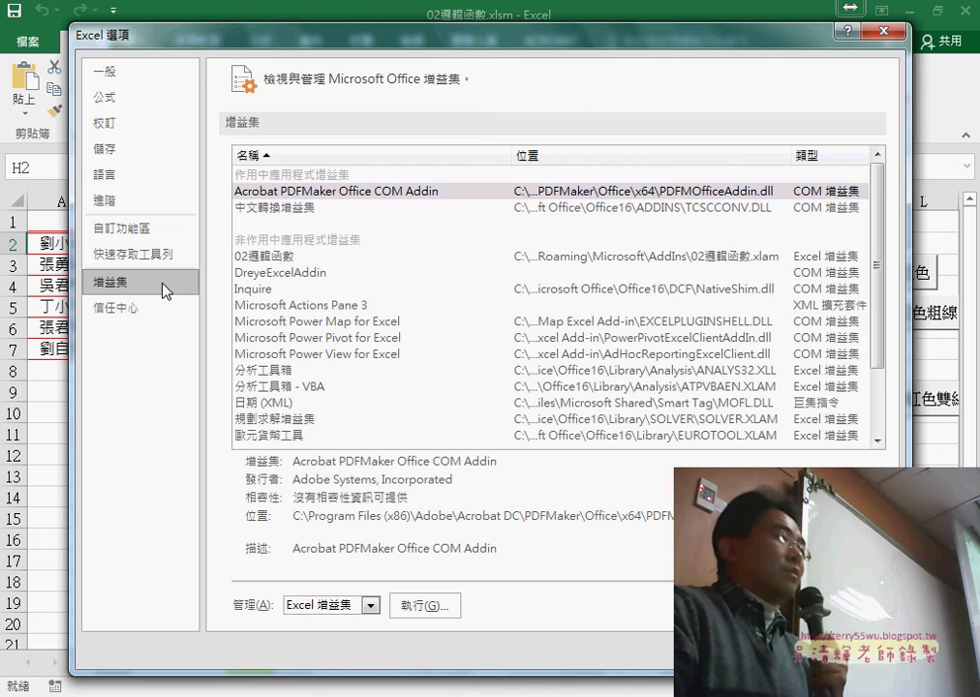
pyautogui.click(426, 606)
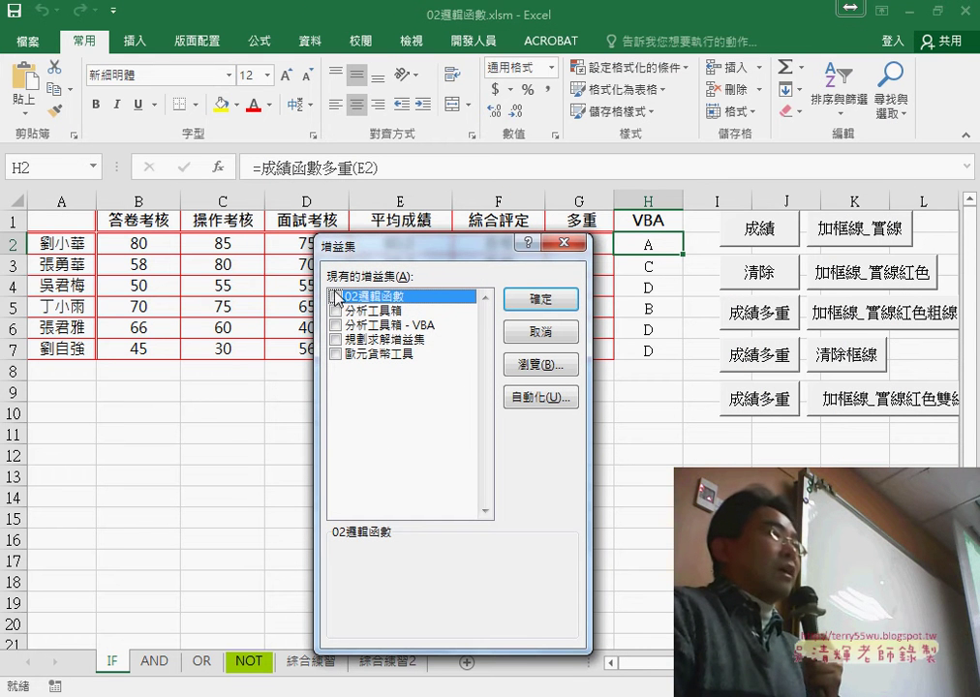
pyautogui.click(539, 301)
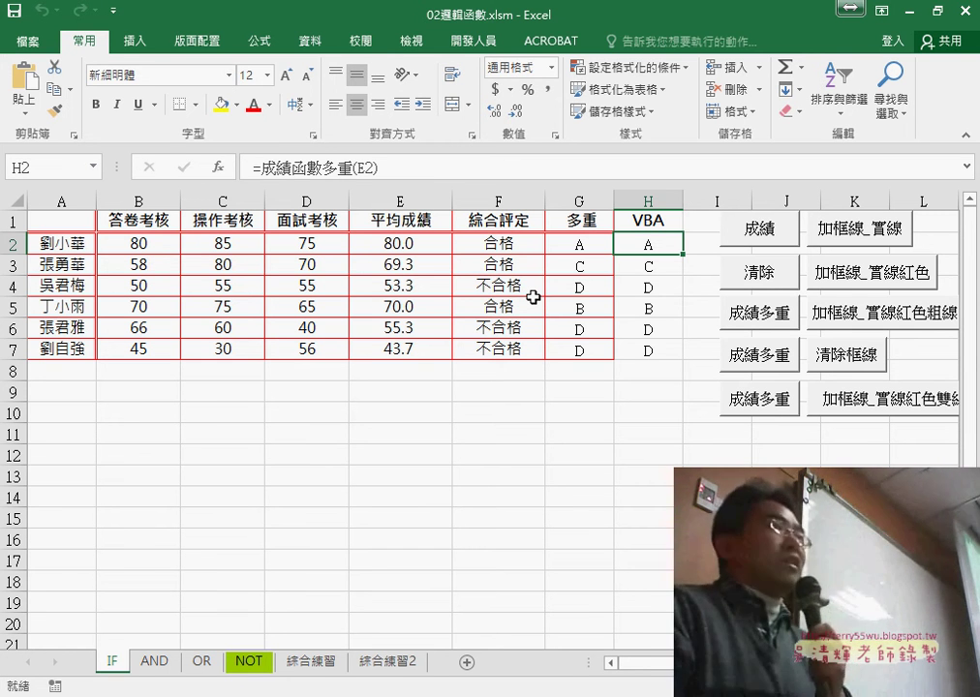
# - Close Excel, relaunch Excel 2016 from Start > Microsoft Office 2016, and create a blank workbook
pyautogui.click(962, 11)
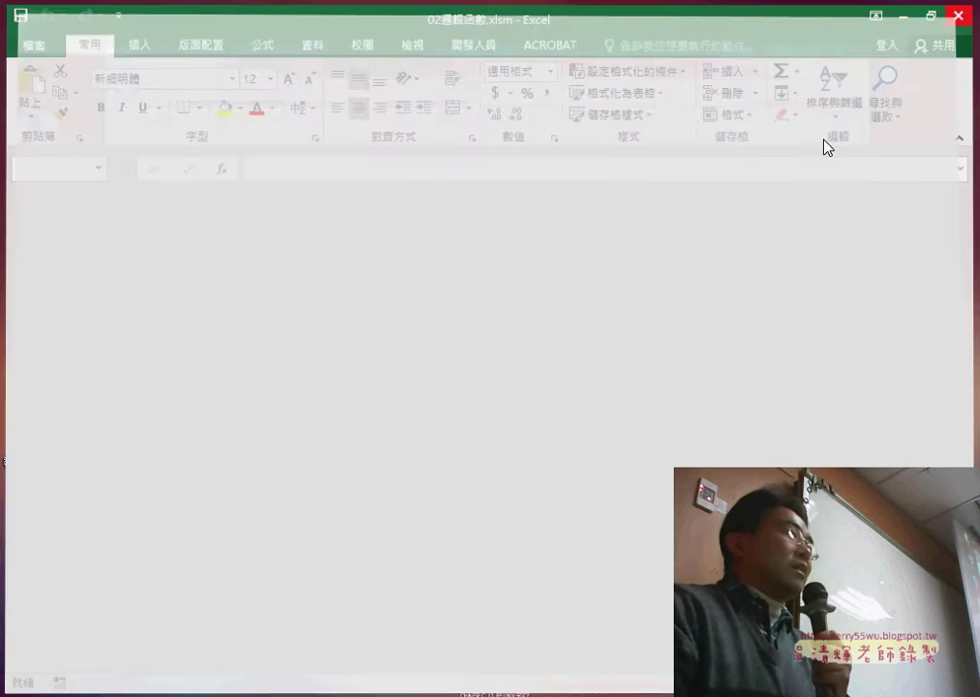
pyautogui.press('super')
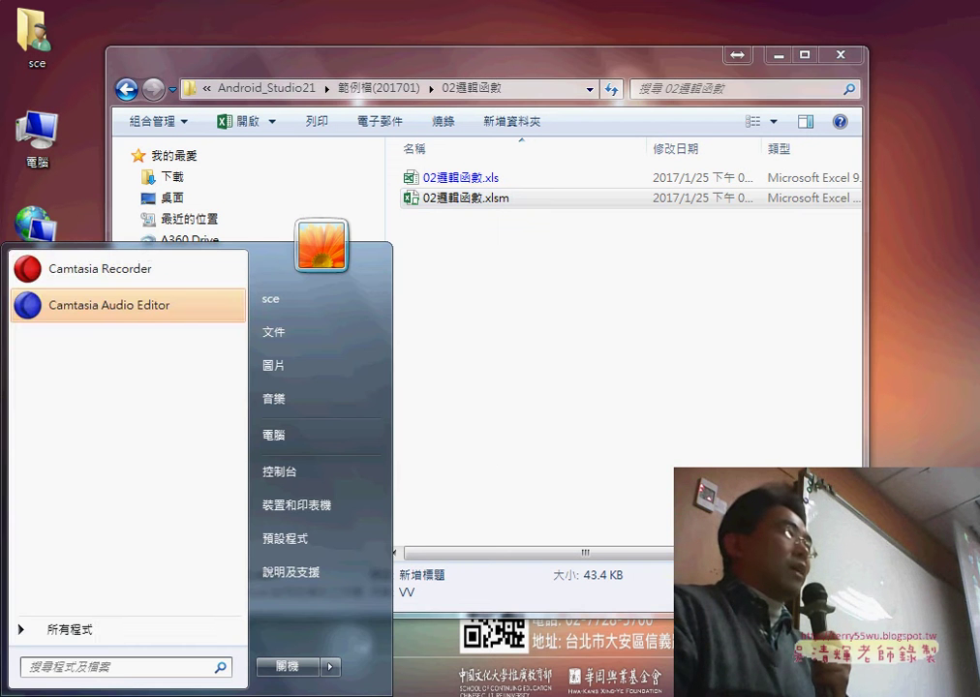
pyautogui.click(92, 631)
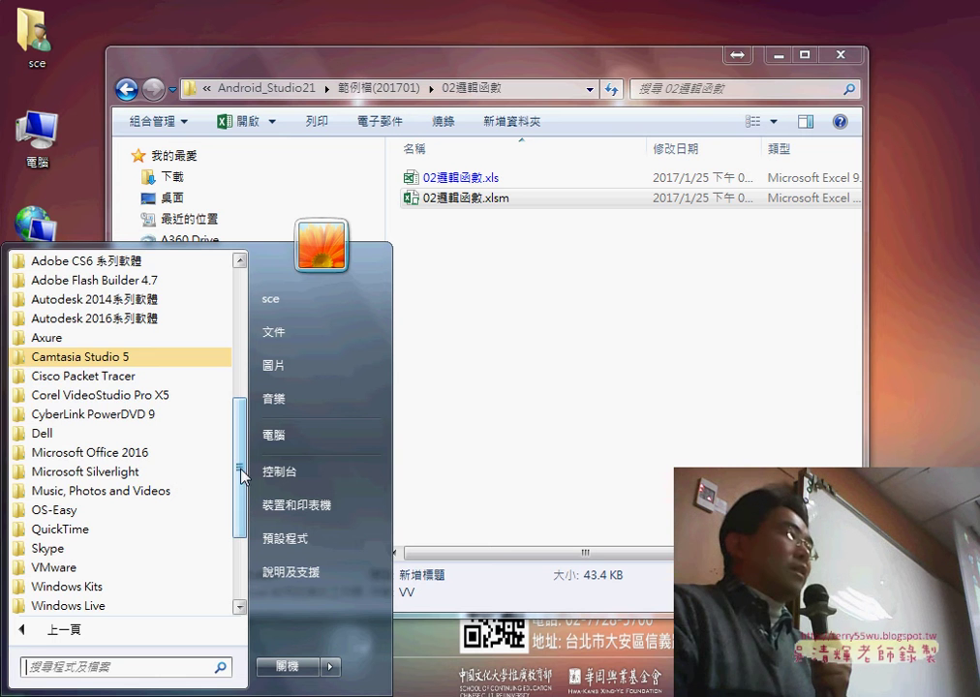
pyautogui.moveTo(241, 475)
pyautogui.mouseDown()
pyautogui.moveTo(262, 585)
pyautogui.moveTo(266, 437)
pyautogui.mouseUp()
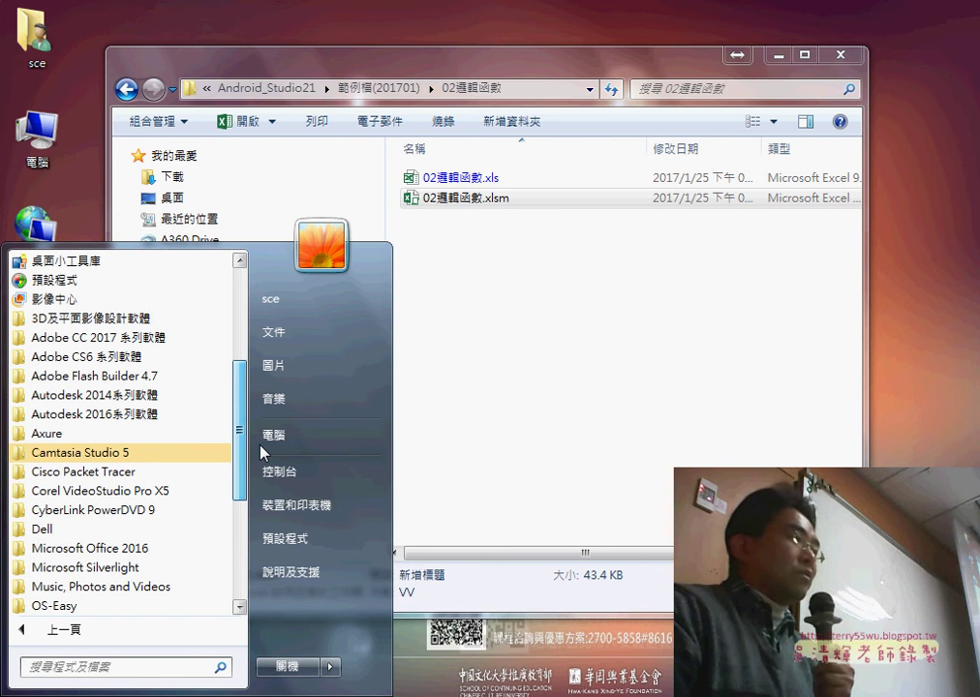
pyautogui.click(208, 549)
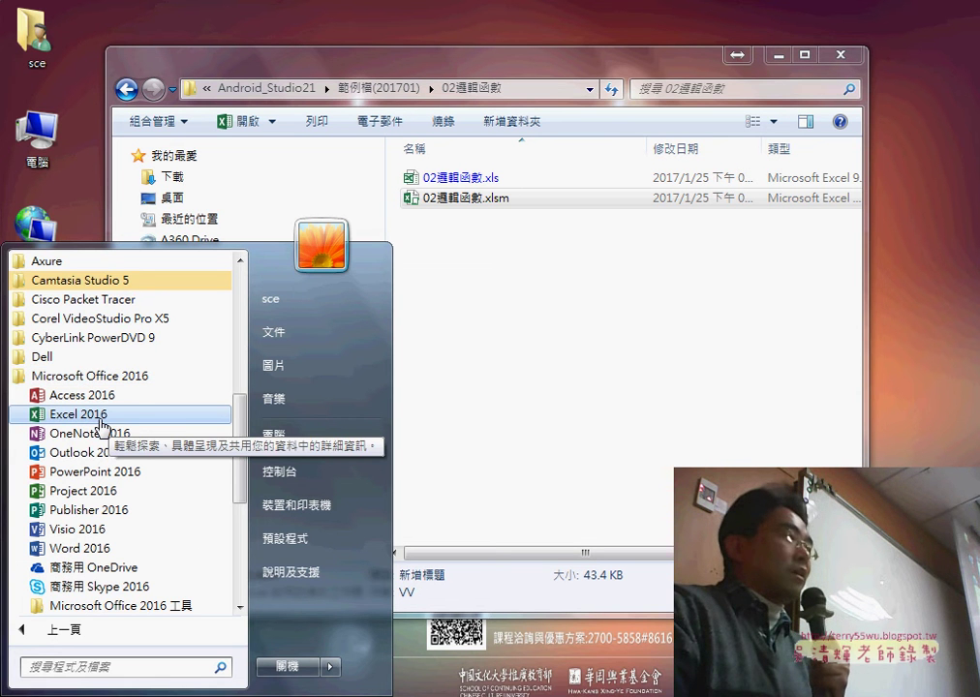
pyautogui.click(101, 416)
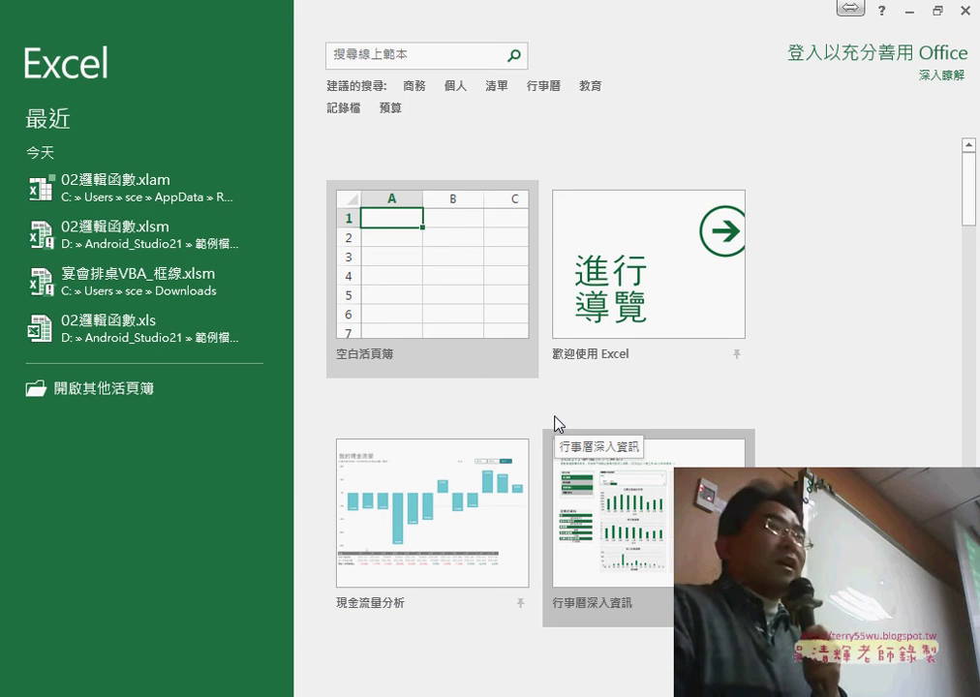
pyautogui.click(401, 281)
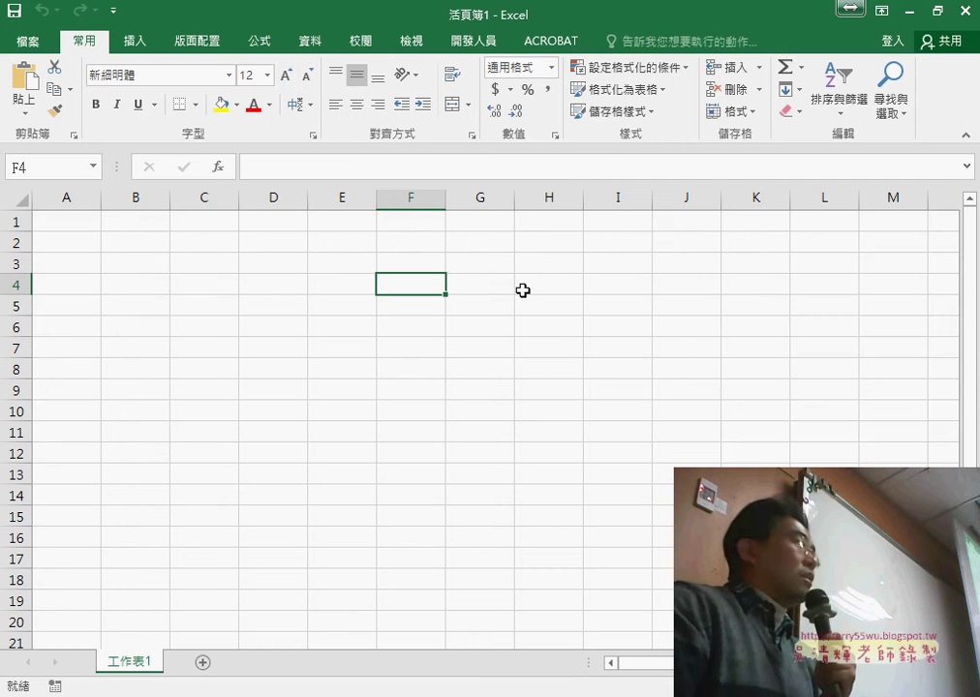
pyautogui.click(207, 219)
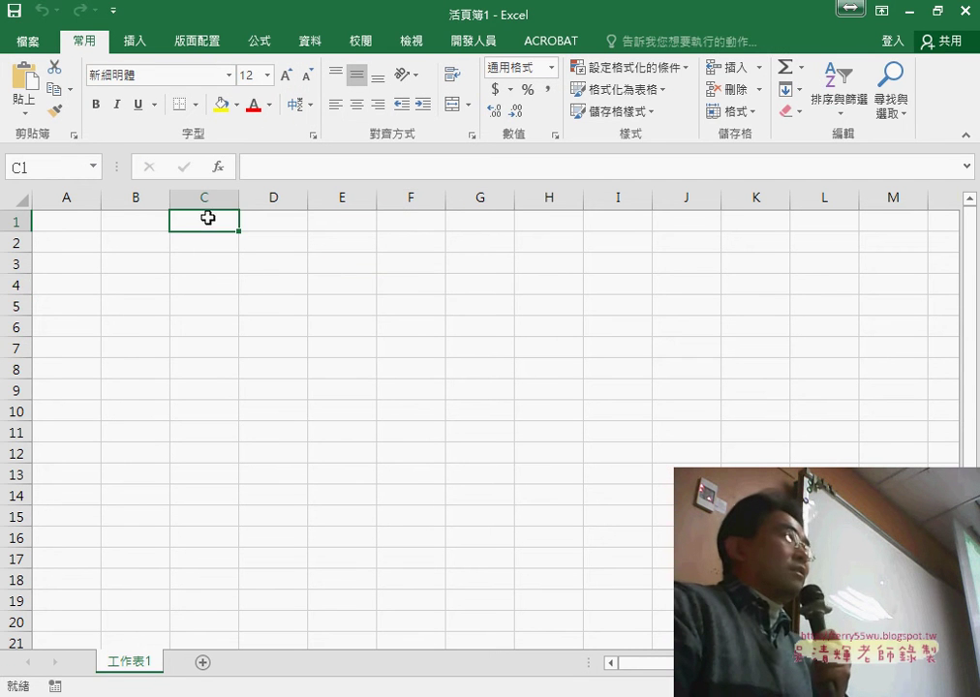
pyautogui.click(220, 170)
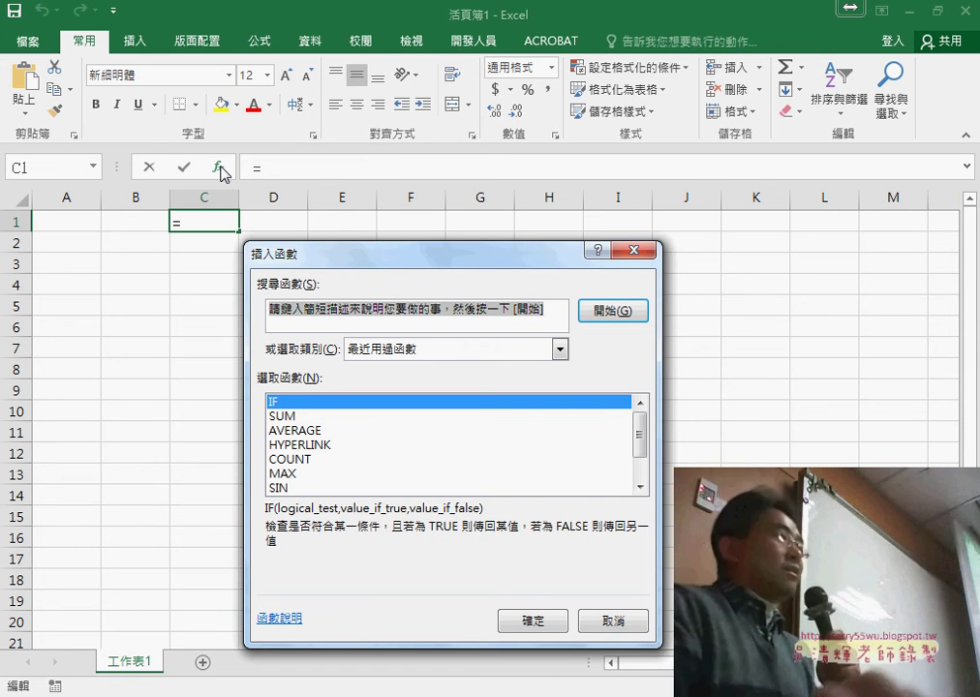
pyautogui.click(528, 352)
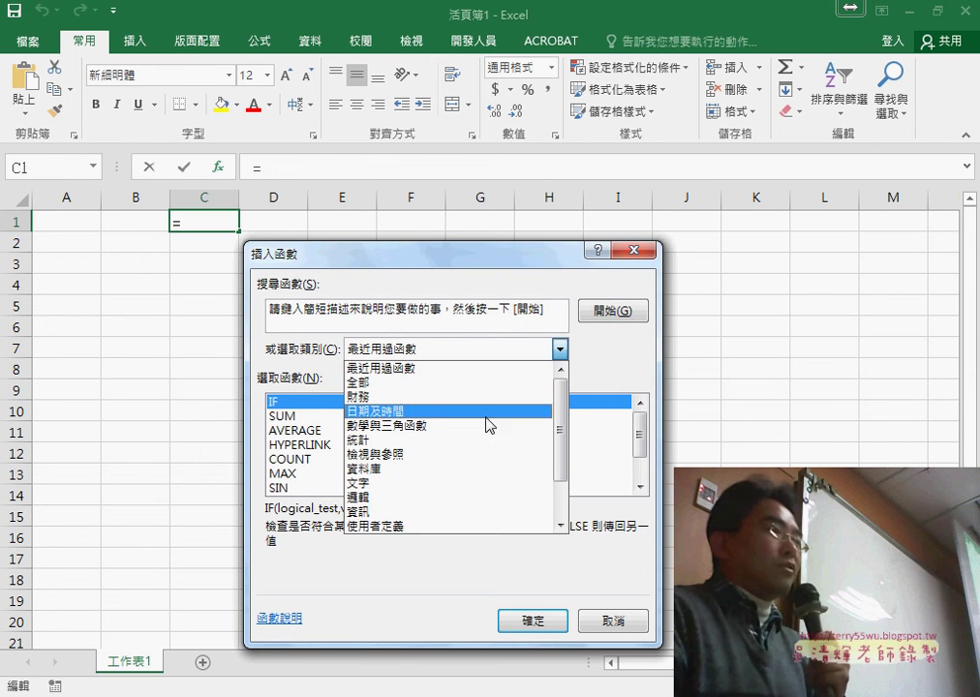
pyautogui.click(406, 529)
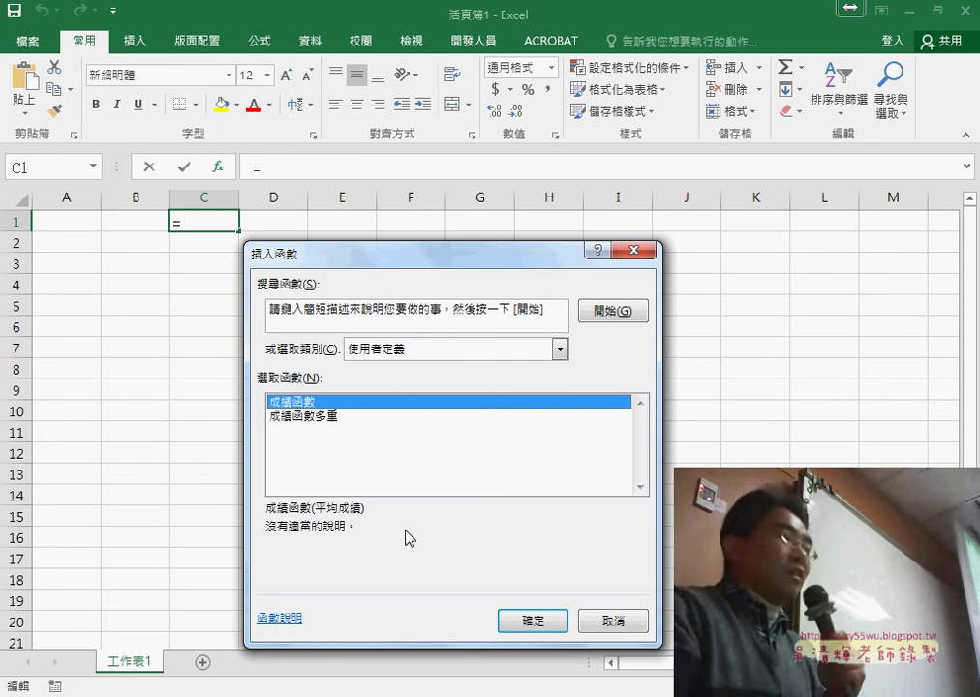
pyautogui.click(610, 621)
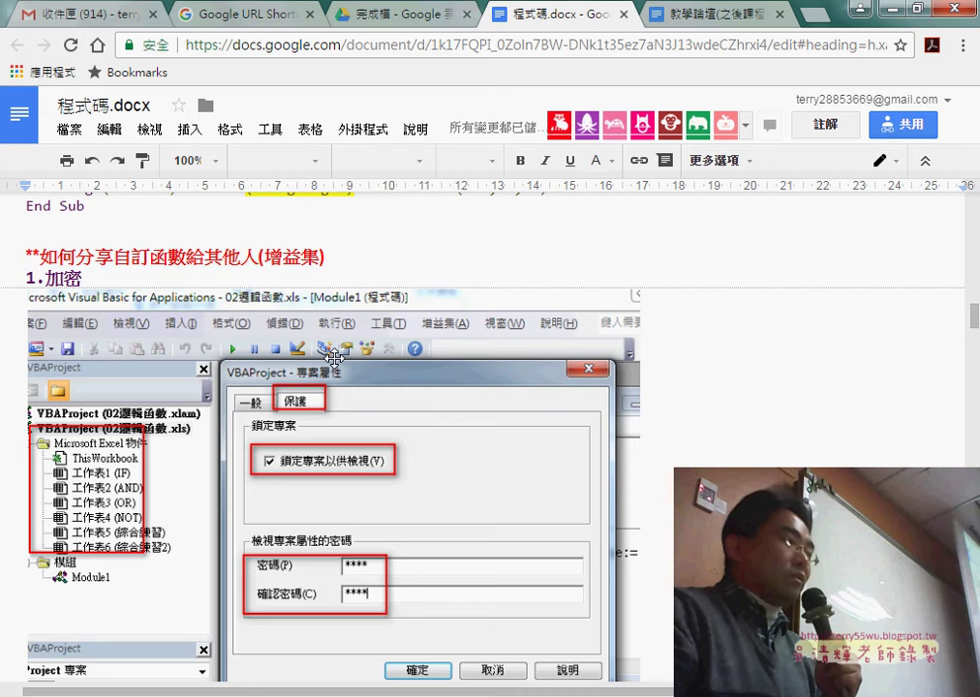
# - Scroll the 程式碼.docx notes down to step 3, 啟用增益集, on enabling the add-in
pyautogui.scroll(-2, 229, 397)
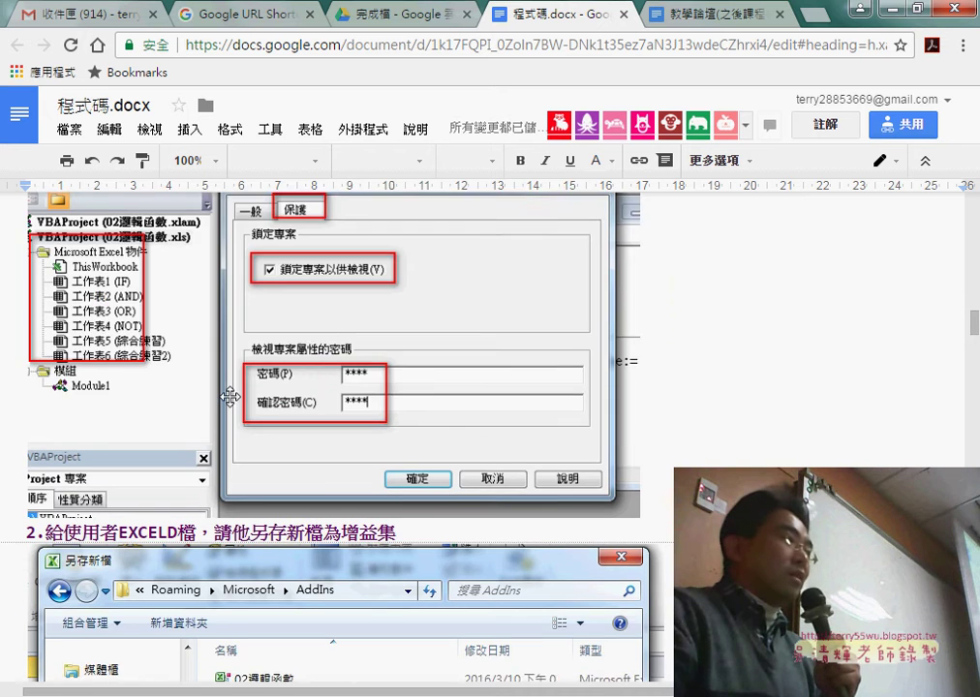
pyautogui.scroll(-2, 229, 397)
pyautogui.scroll(-1, 349, 361)
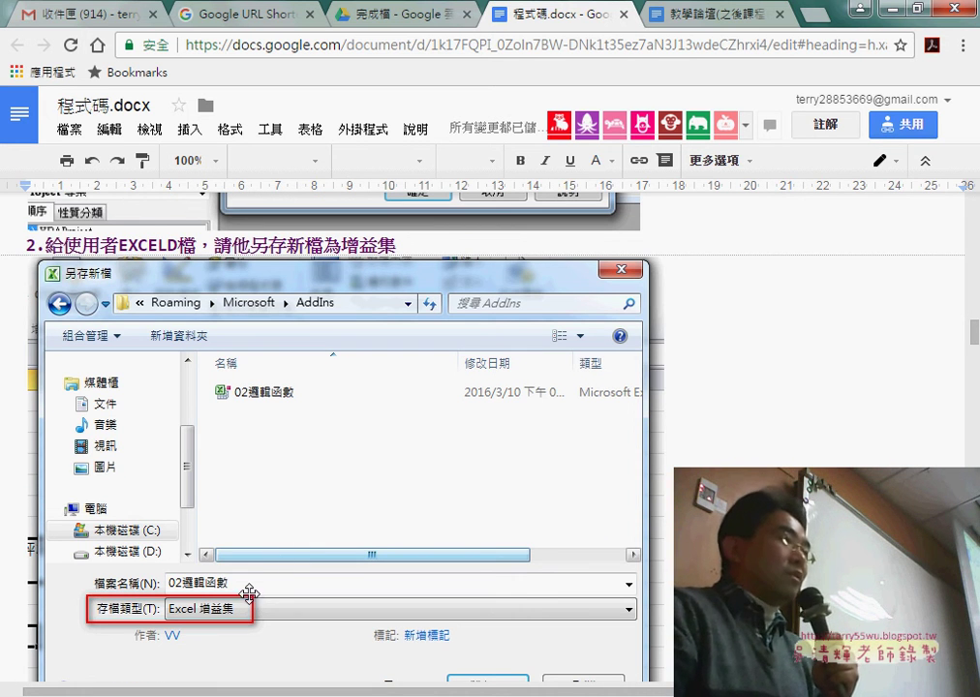
pyautogui.scroll(-2, 247, 581)
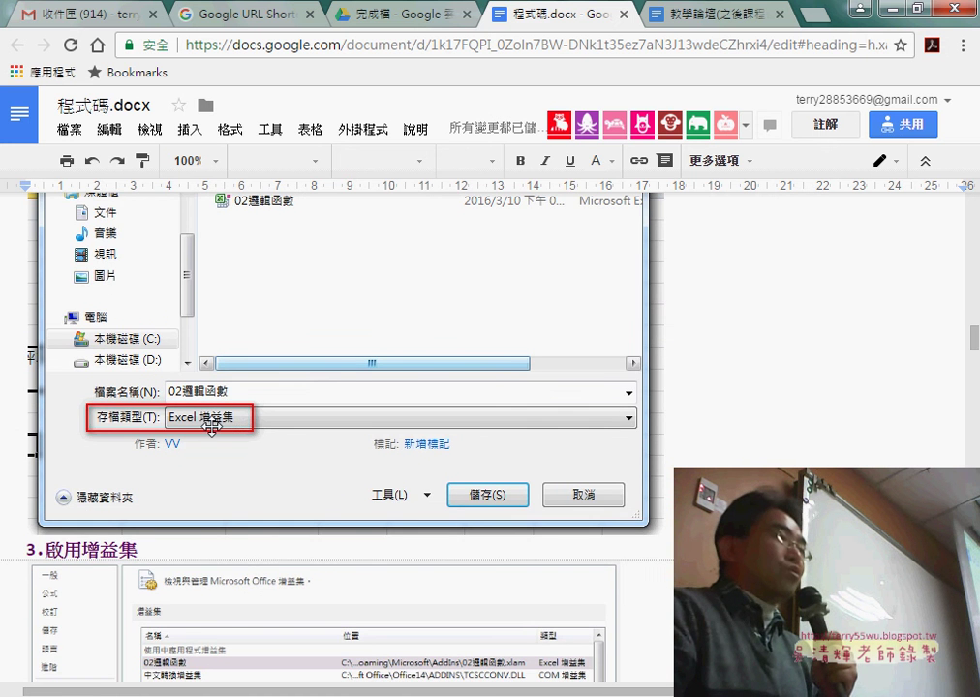
pyautogui.scroll(-2, 581, 489)
pyautogui.scroll(-1, 595, 489)
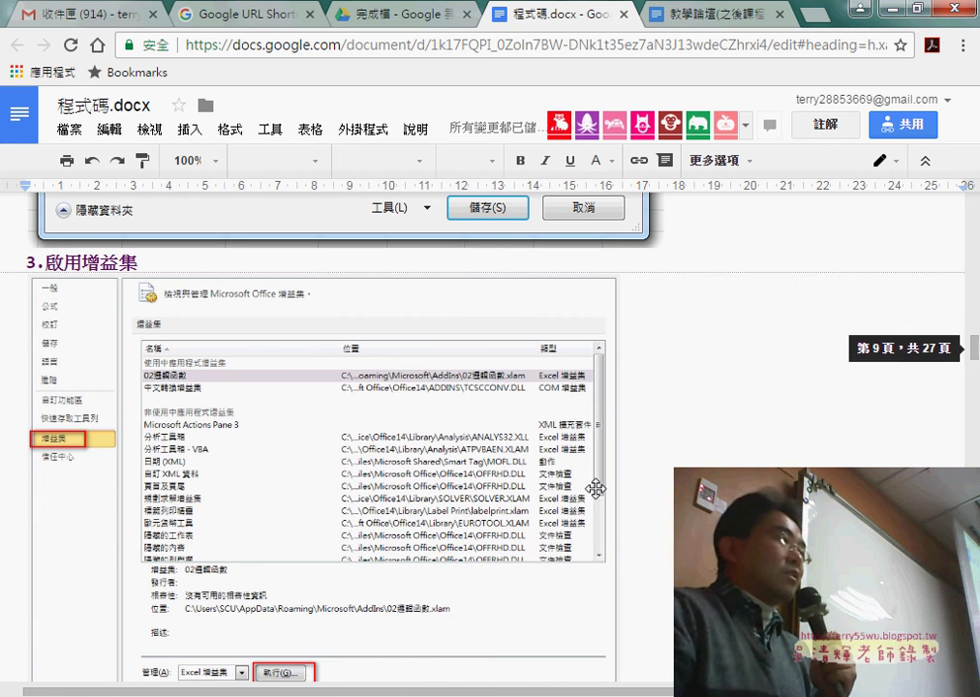
pyautogui.scroll(-1, 52, 361)
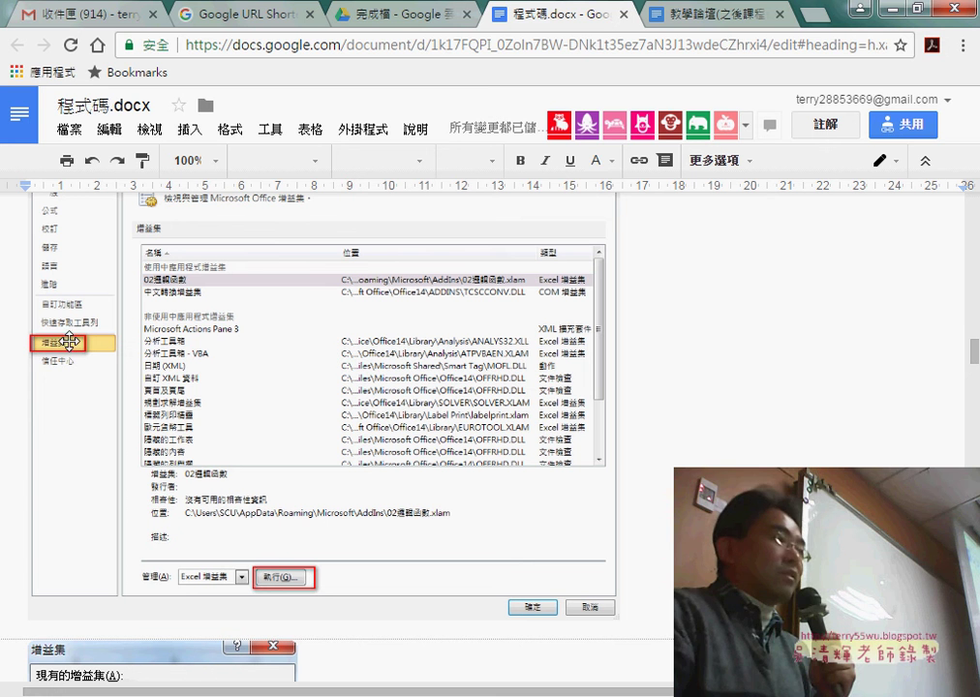